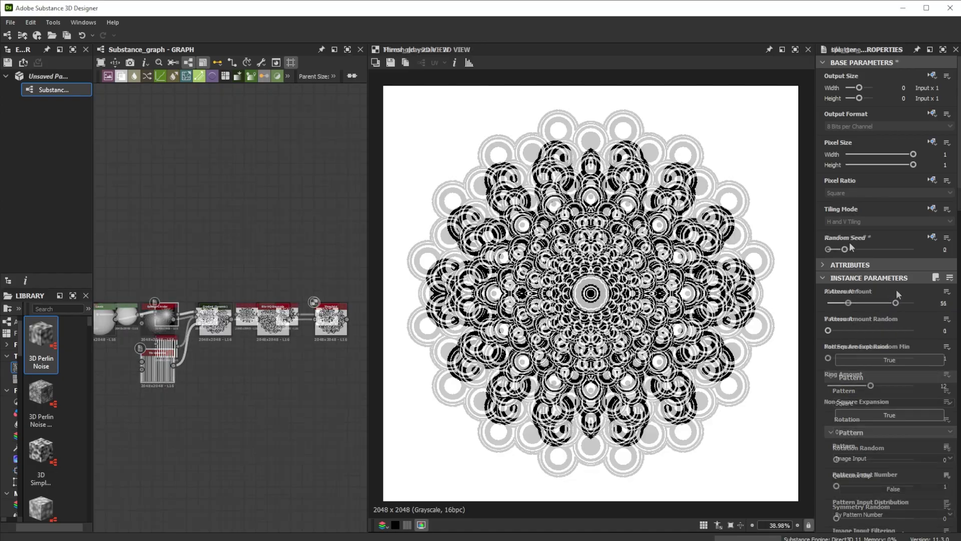
- Set the Random Seed to 8 and Splatter Circular Ring Rotation Random to 0.39
drag(858, 242, 895, 243)
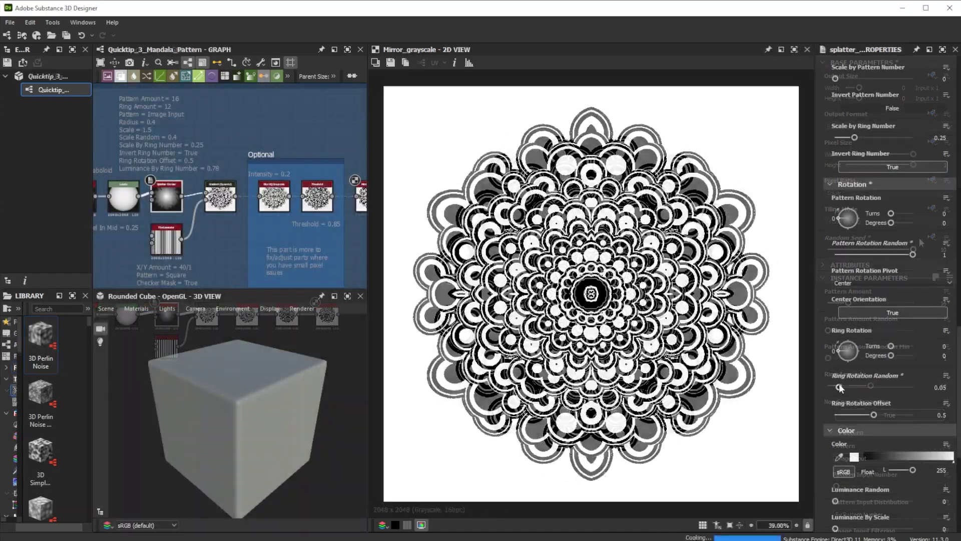
drag(854, 386, 896, 371)
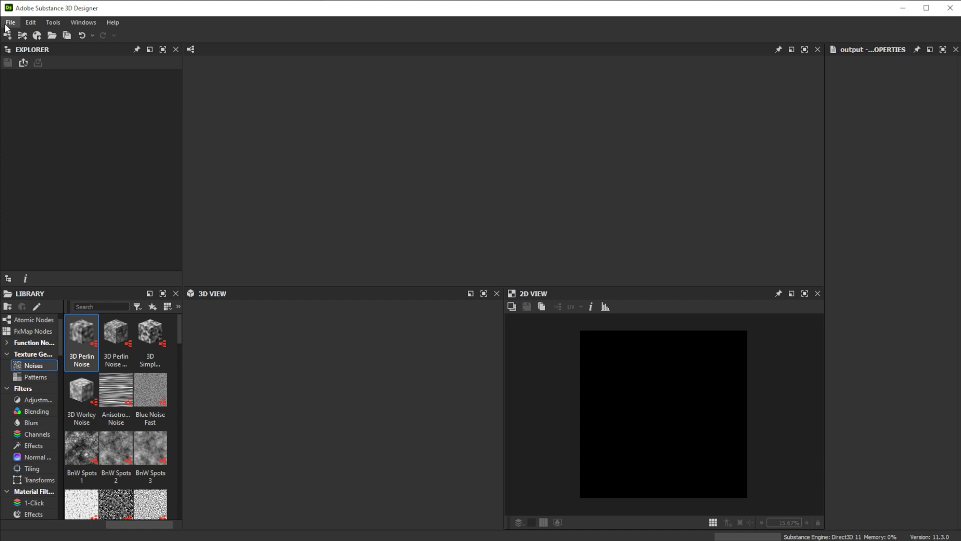
- Create a new Substance_graph, dock the 2D View on the left and close the 3D View
click(10, 22)
mouse_move(30, 35)
click(143, 36)
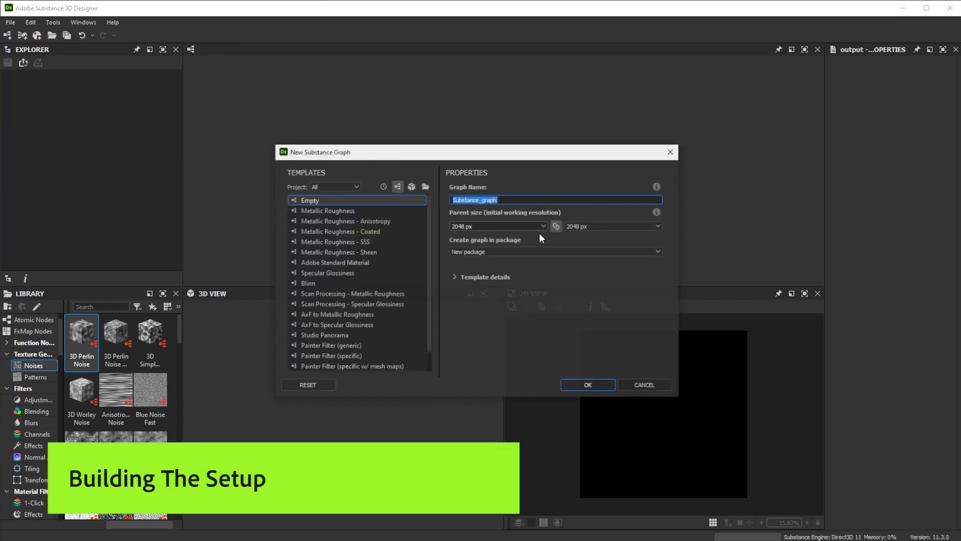
click(595, 383)
drag(633, 296, 101, 289)
click(818, 294)
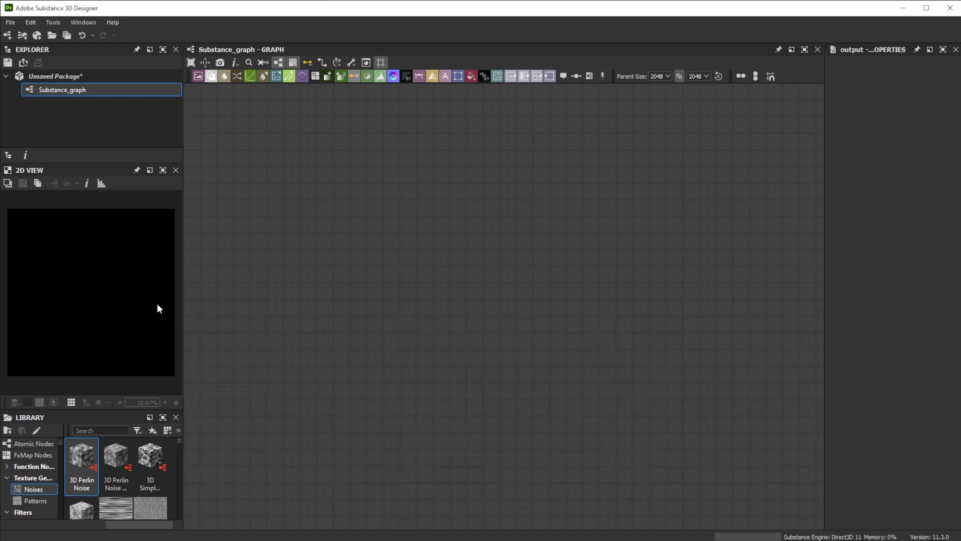
- Add a Shape node and set its Pattern to Paraboloid
key(space)
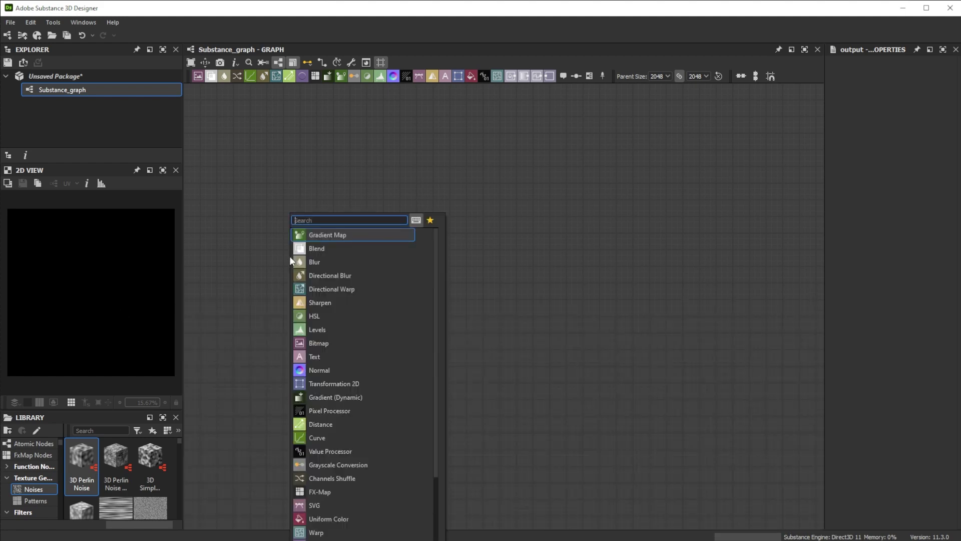
text(sha)
click(314, 249)
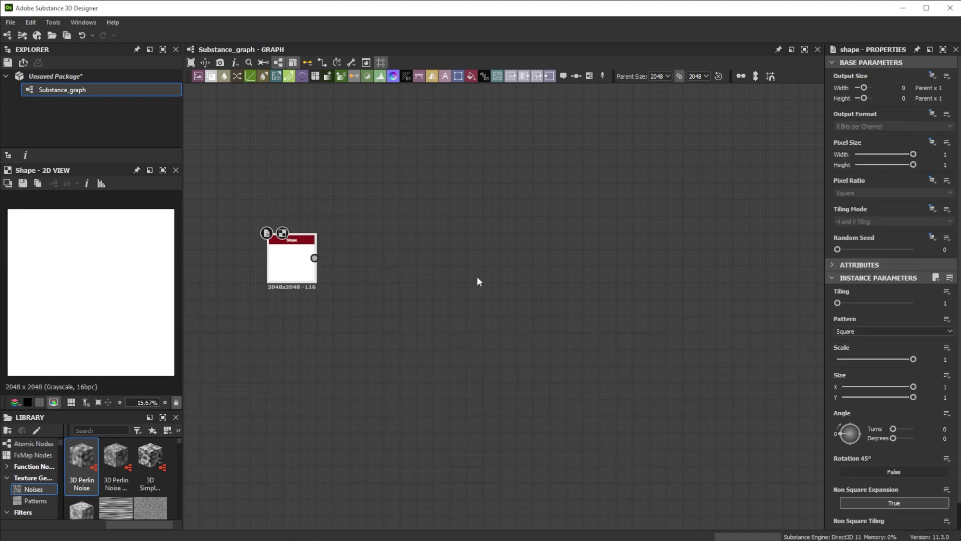
click(864, 332)
click(857, 351)
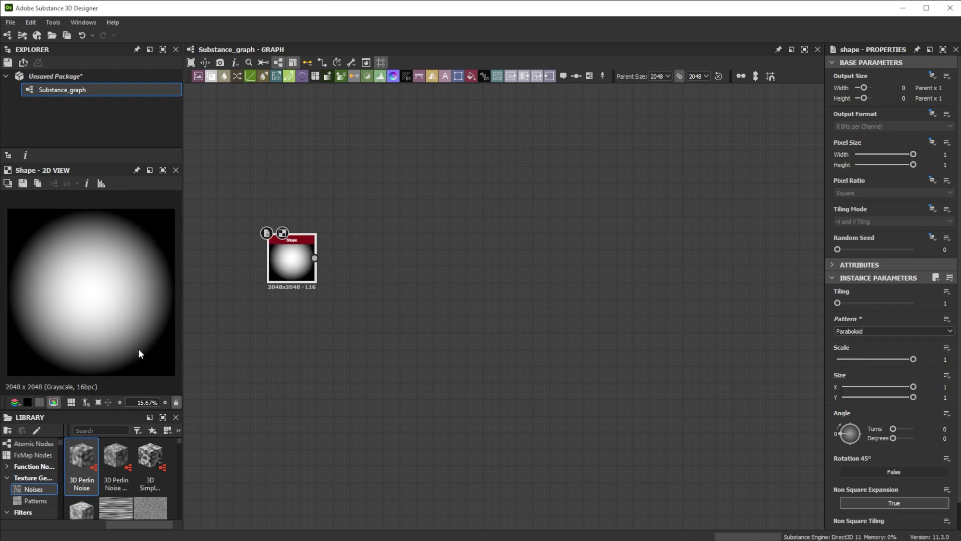
click(308, 289)
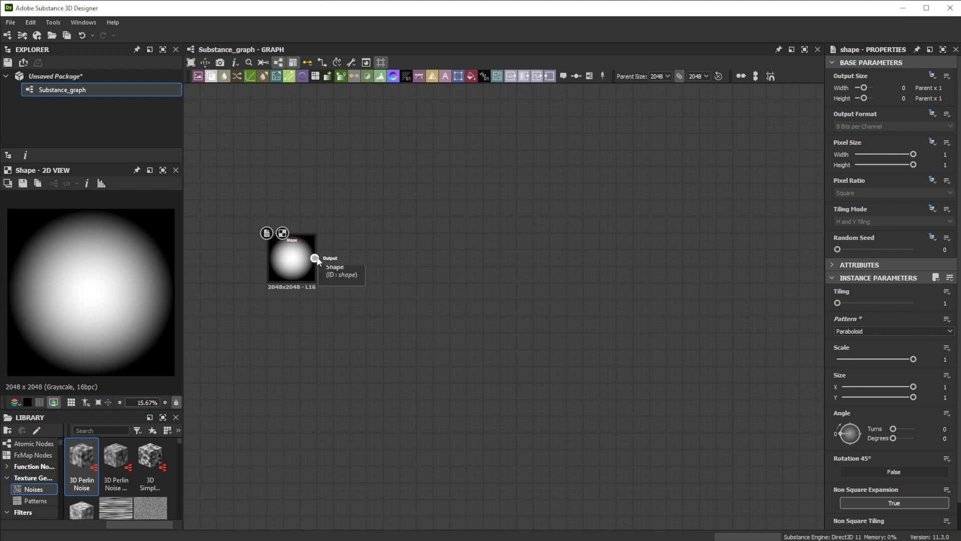
scroll(293, 243, up, 1)
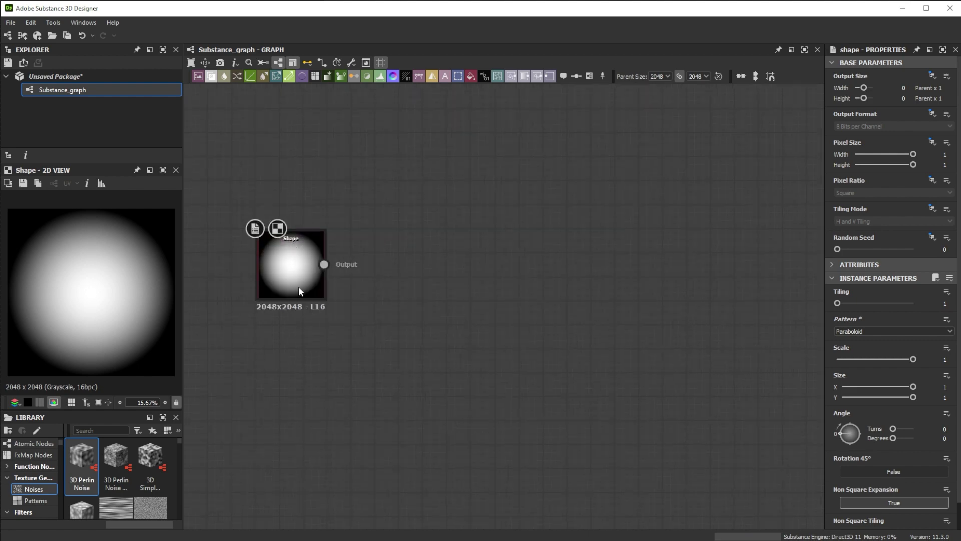
scroll(298, 283, up, 1)
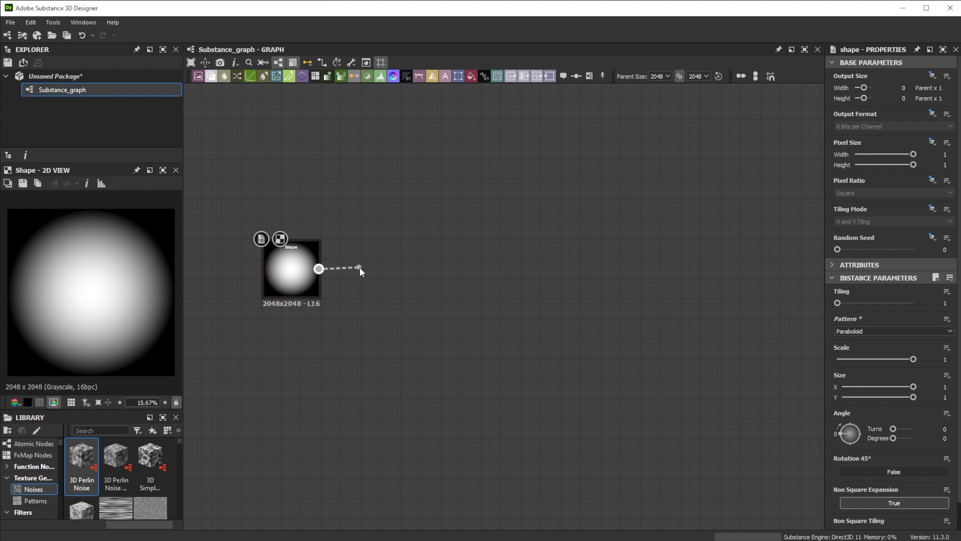
- Add a Levels node linked from Shape and set Level In Mid to 0.25 in slider mode
drag(359, 266, 359, 266)
text(lev)
click(386, 238)
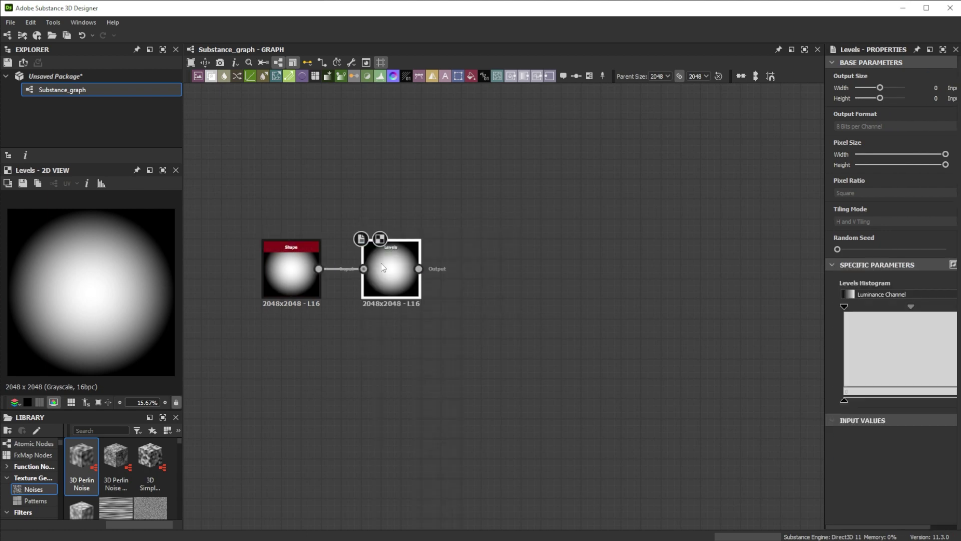
drag(826, 296, 780, 316)
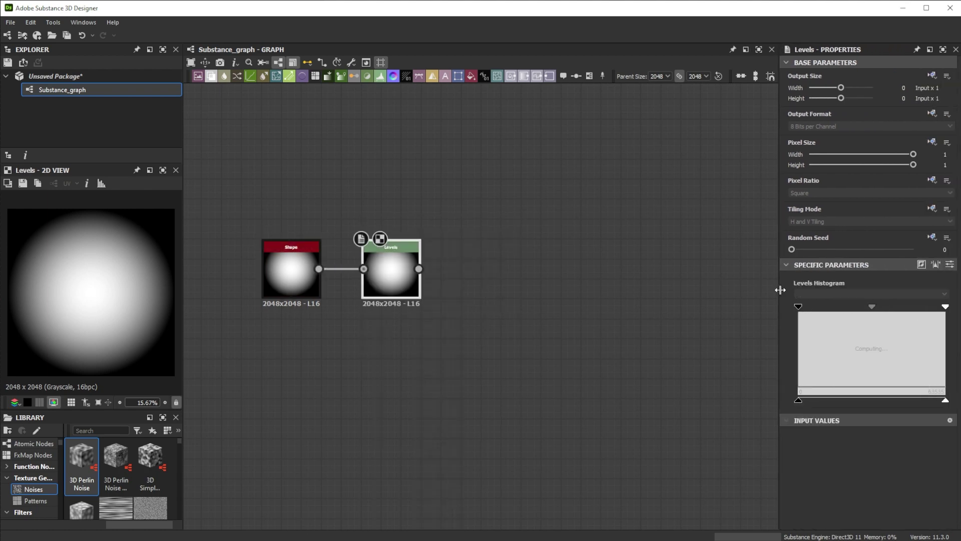
click(950, 271)
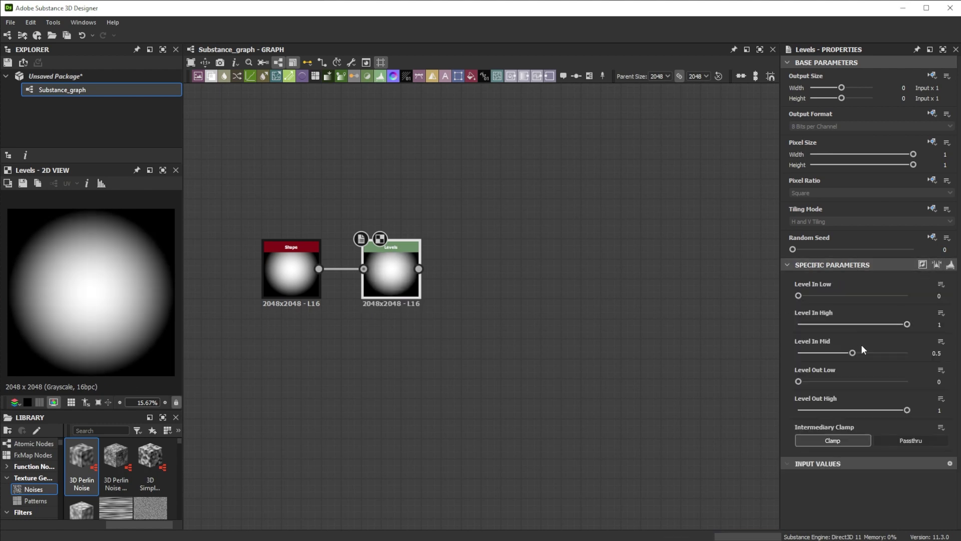
drag(861, 352, 848, 353)
click(934, 352)
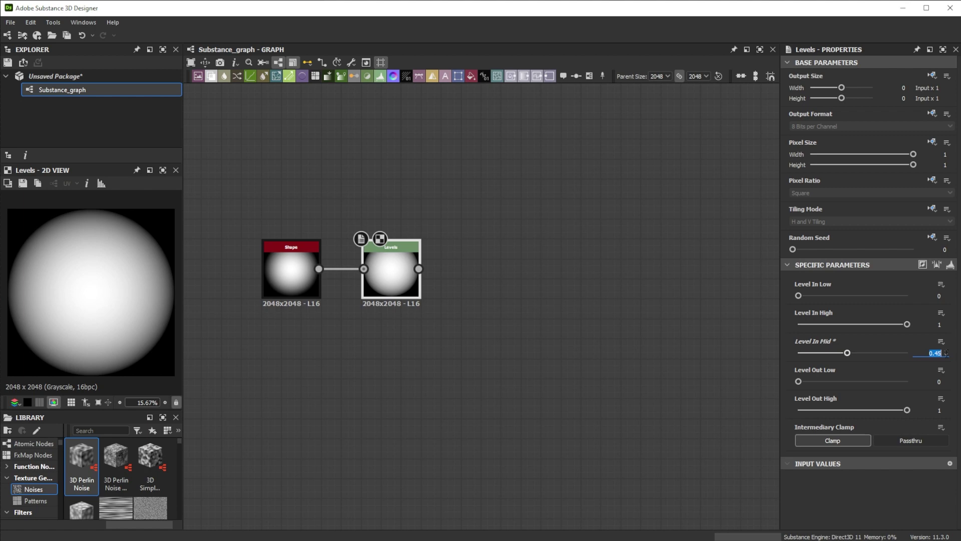
text(.25)
key(Return)
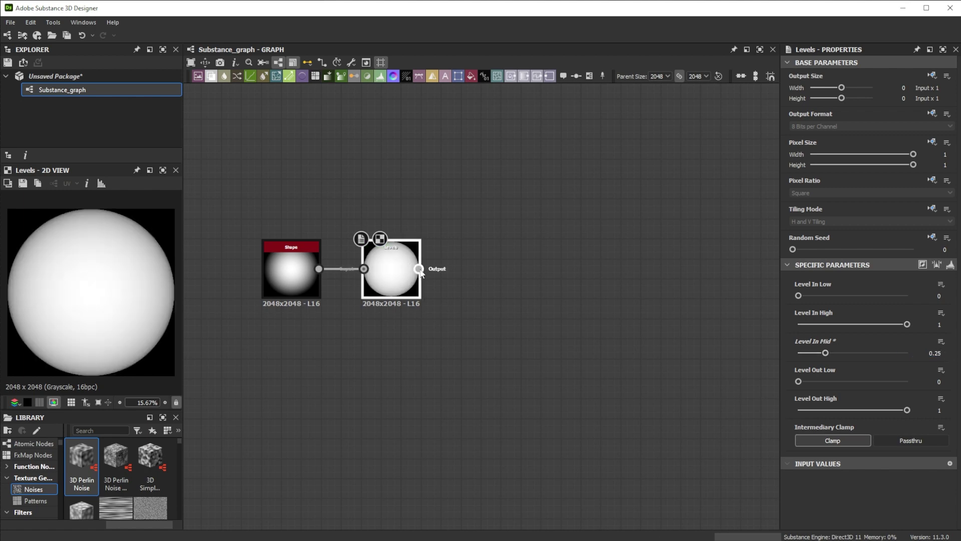
- Add a Splatter Circular node fed by Levels into Pattern Input 1
drag(419, 270, 465, 268)
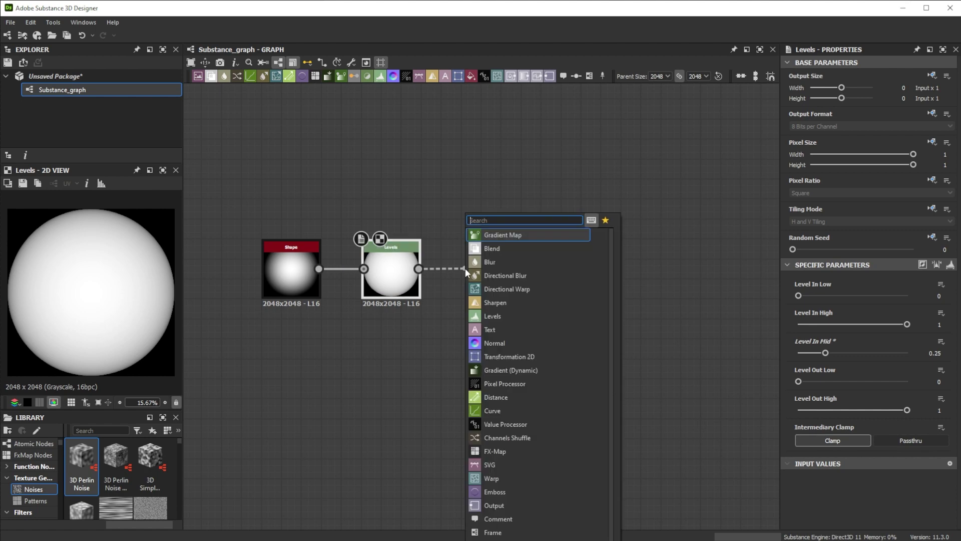
text(splatter)
click(500, 232)
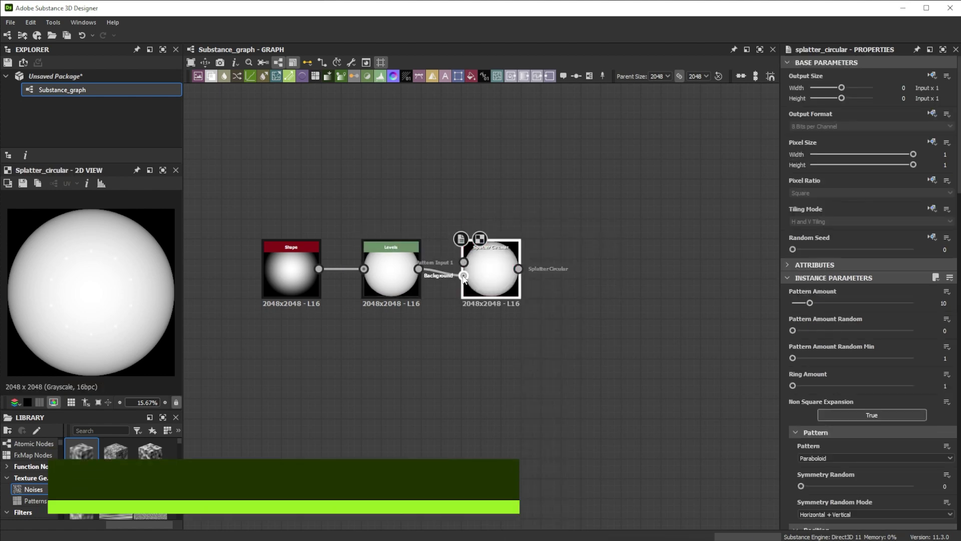
shift+drag(463, 276, 463, 263)
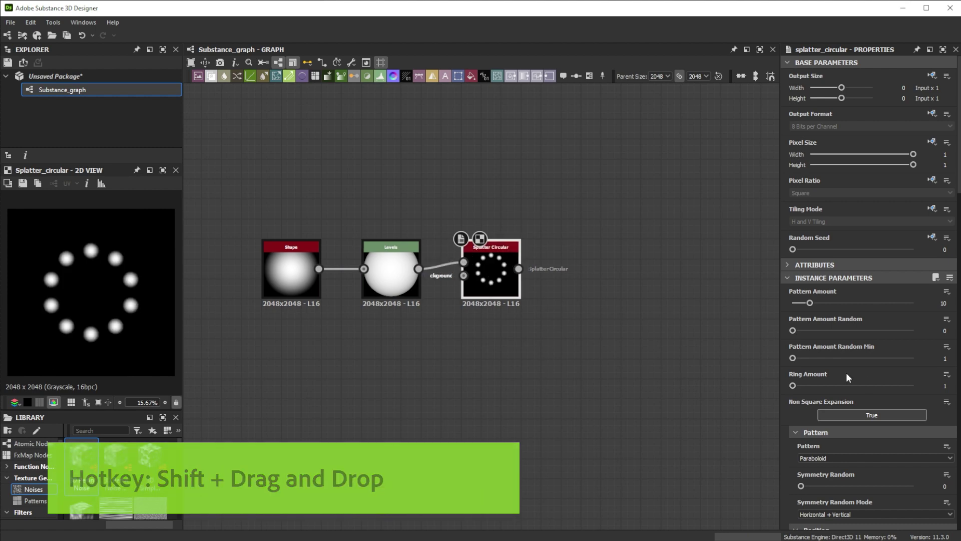
- Set the splatter Pattern to Image Input, Pattern Amount 16 and Ring Amount 12
scroll(794, 336, down, 6)
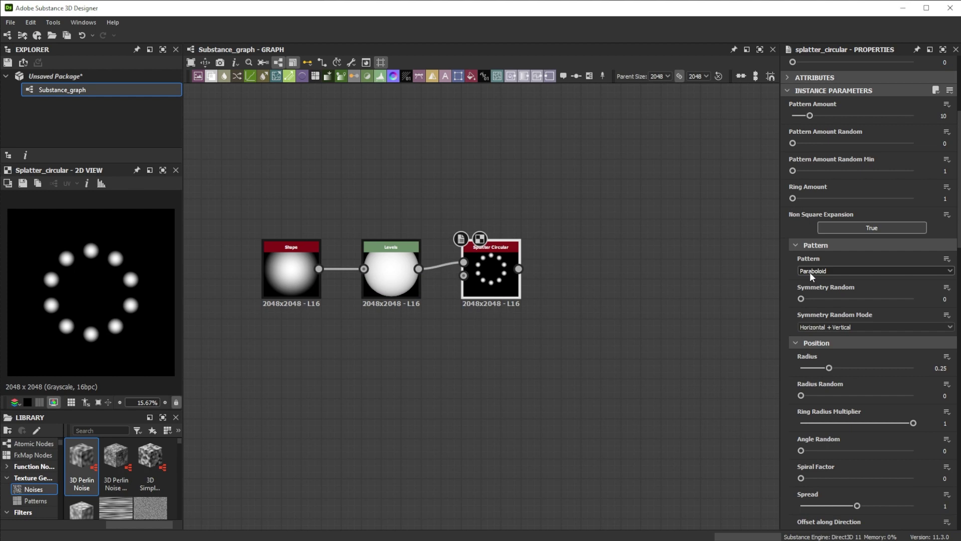
click(809, 270)
click(817, 280)
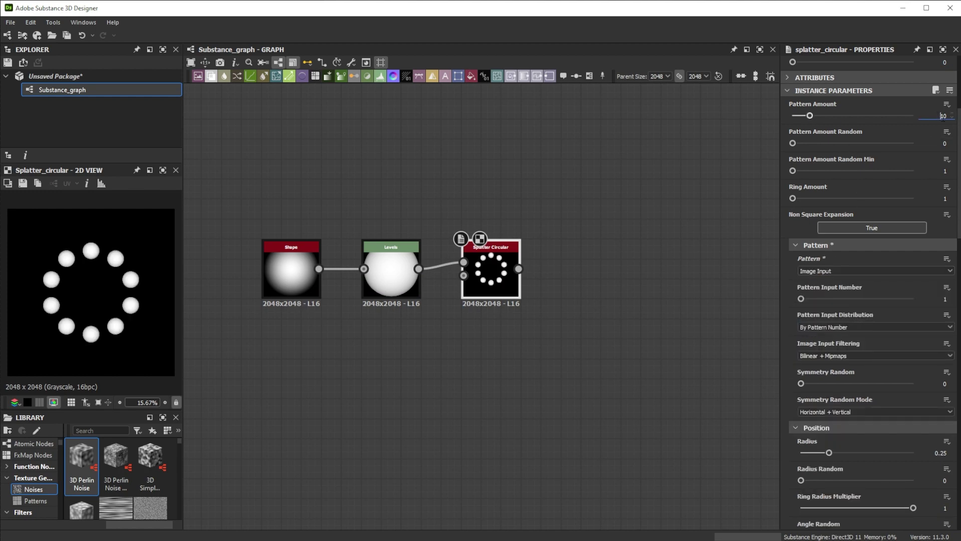
text(6)
key(Return)
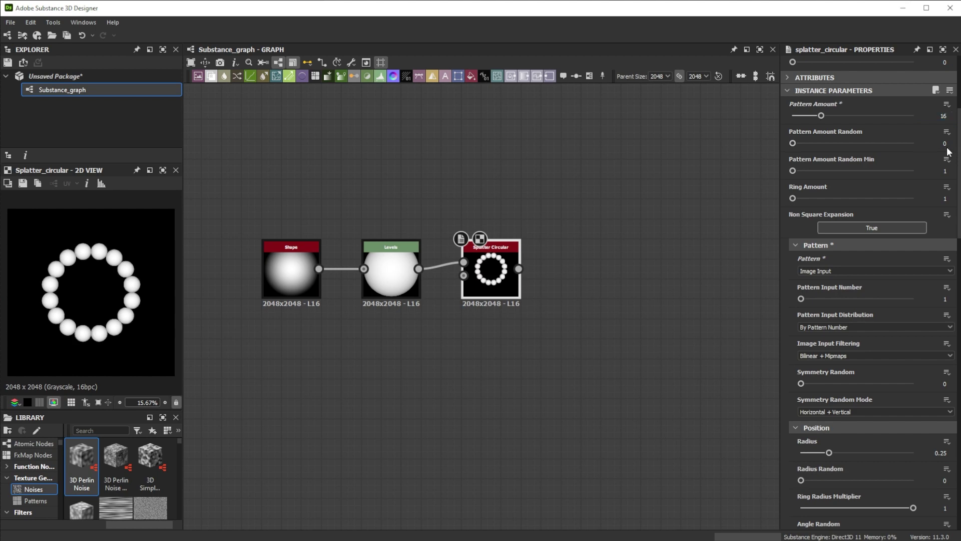
double_click(946, 199)
text(12)
key(Return)
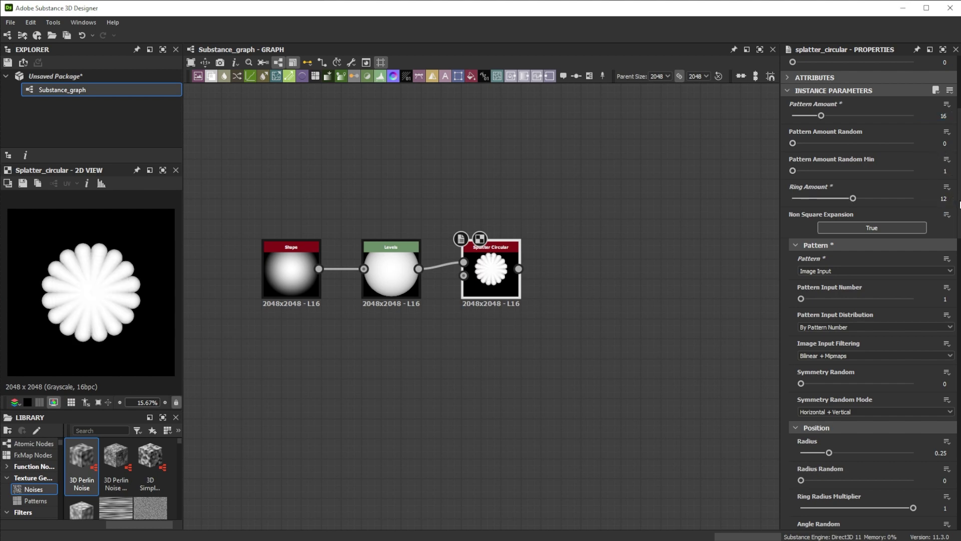
- Set the Splatter Circular Radius to 0.4
scroll(864, 277, down, 4)
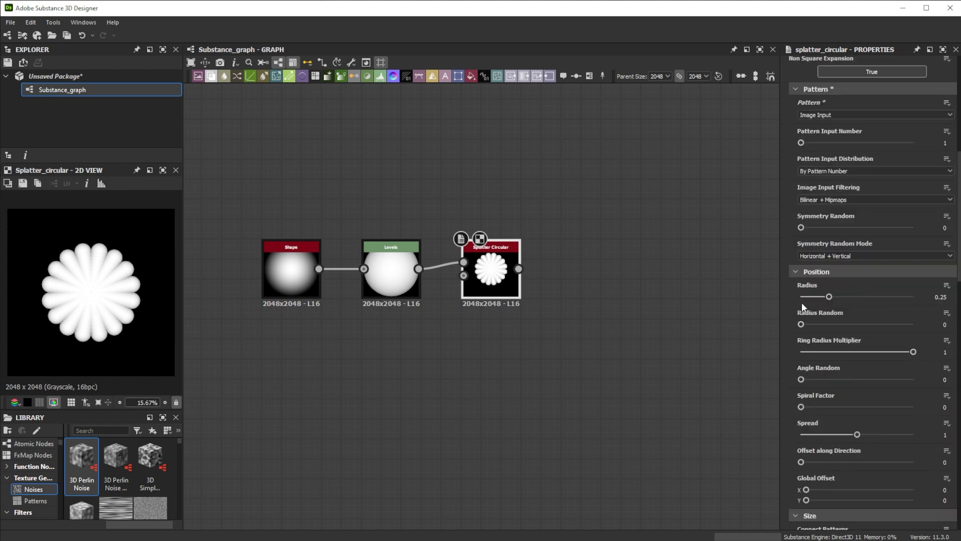
drag(829, 299, 841, 298)
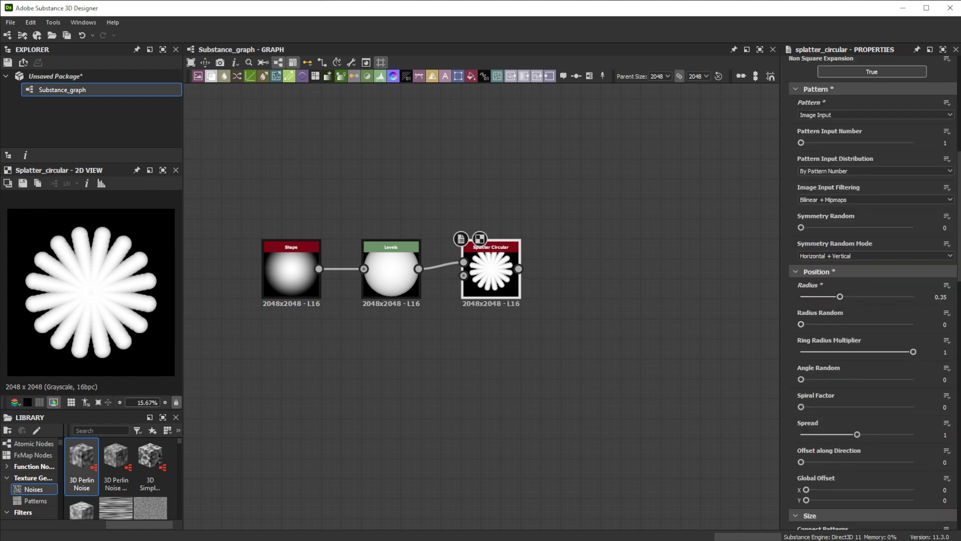
double_click(941, 297)
key(BackSpace)
text(.4)
key(Return)
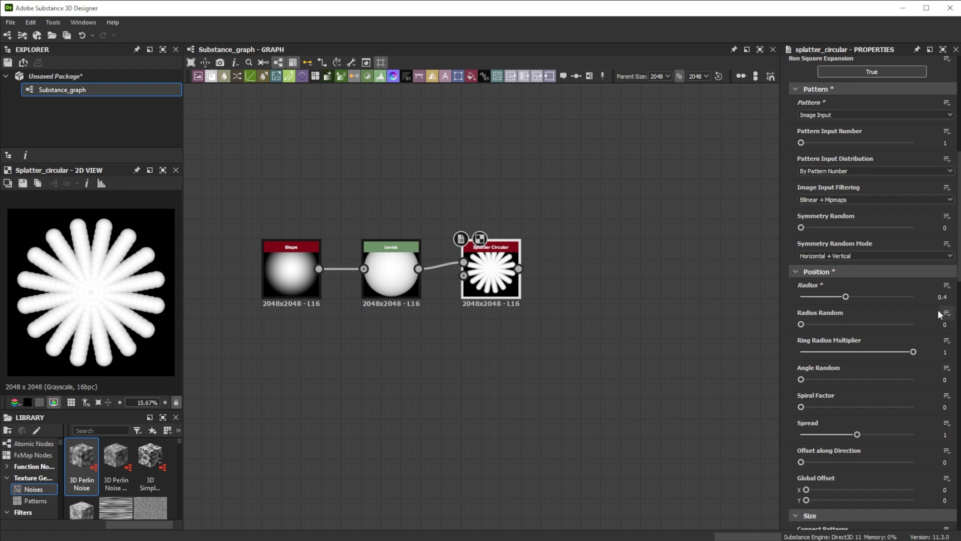
- Set Scale by Ring Number to 0.23 and invert the ring number
scroll(859, 375, down, 4)
scroll(858, 374, down, 4)
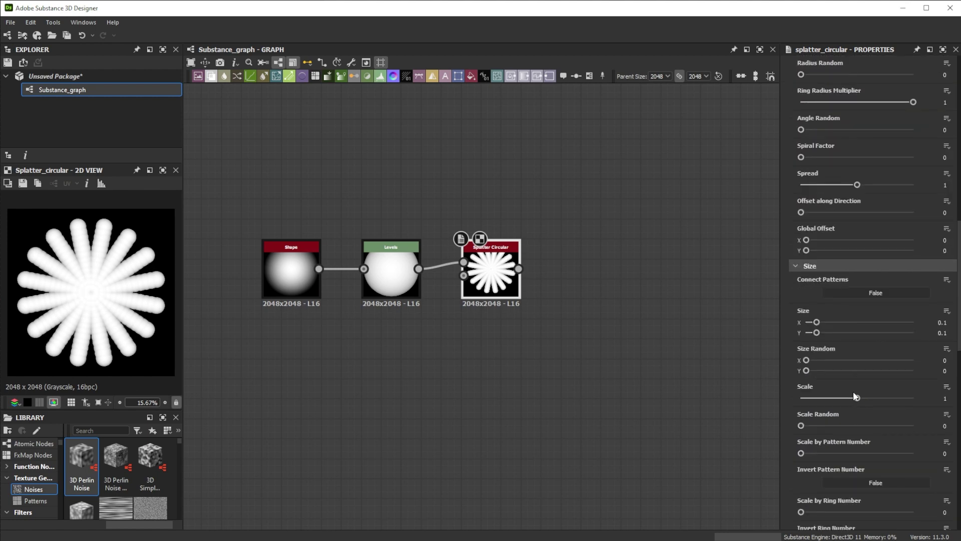
drag(801, 513, 823, 511)
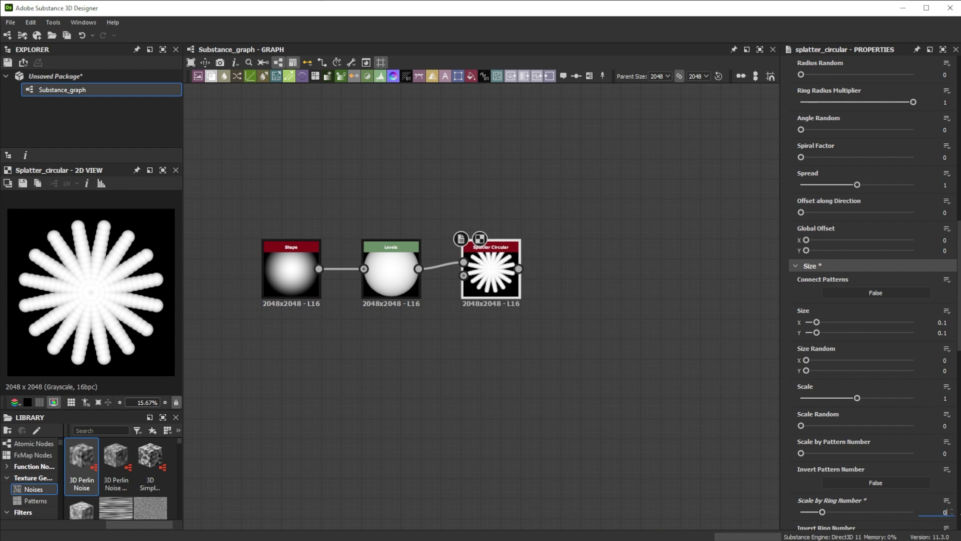
key(Return)
scroll(926, 488, down, 1)
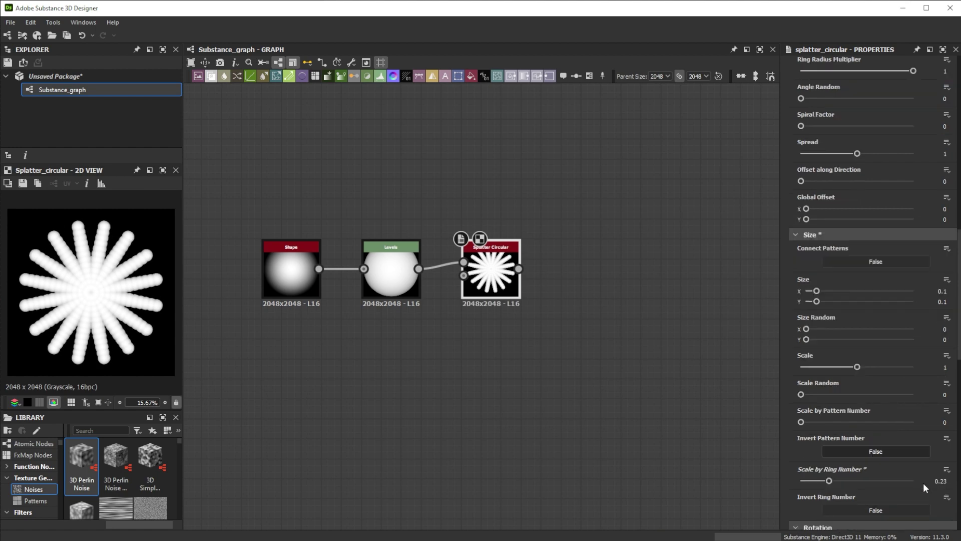
click(874, 510)
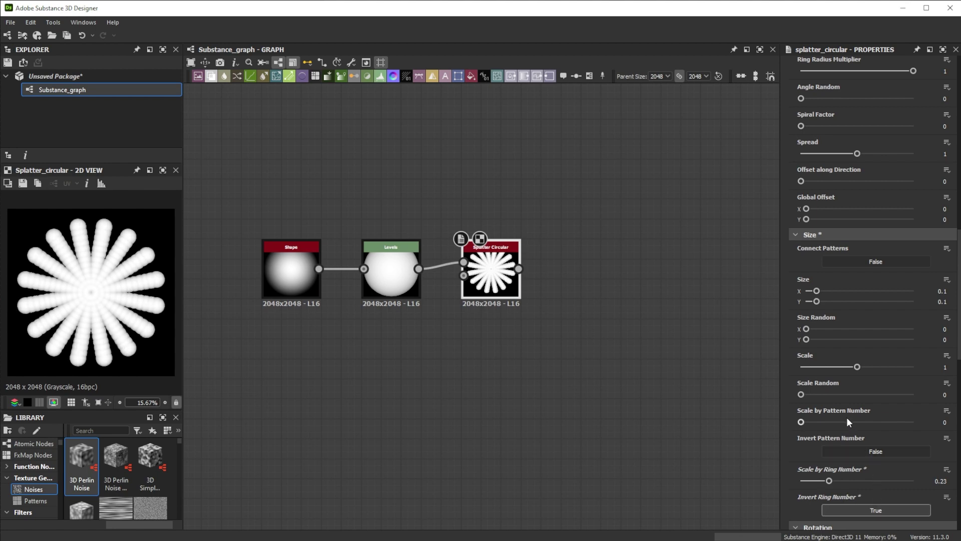
- Set Ring Rotation Offset to 0.5 and Luminance by Ring Number to 0.78
scroll(849, 417, down, 9)
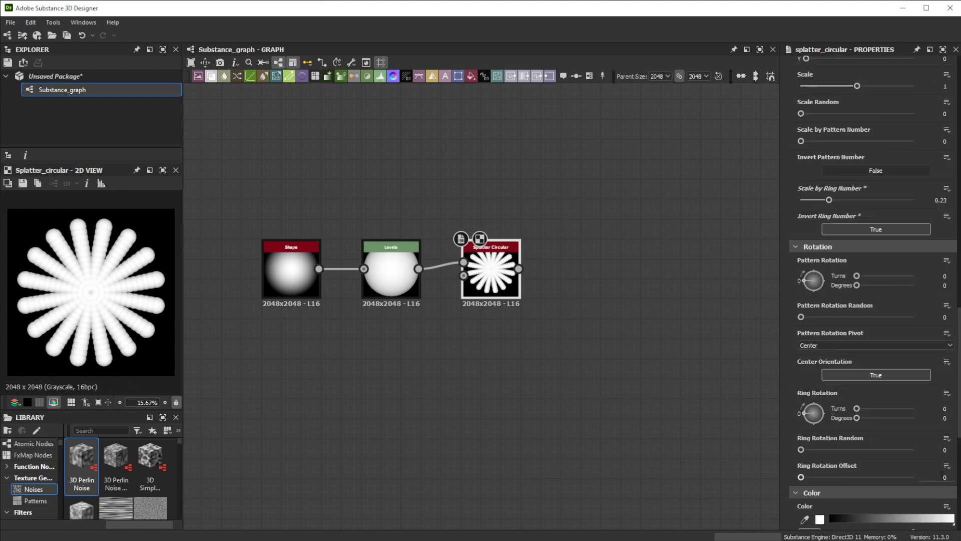
text(.5)
key(Return)
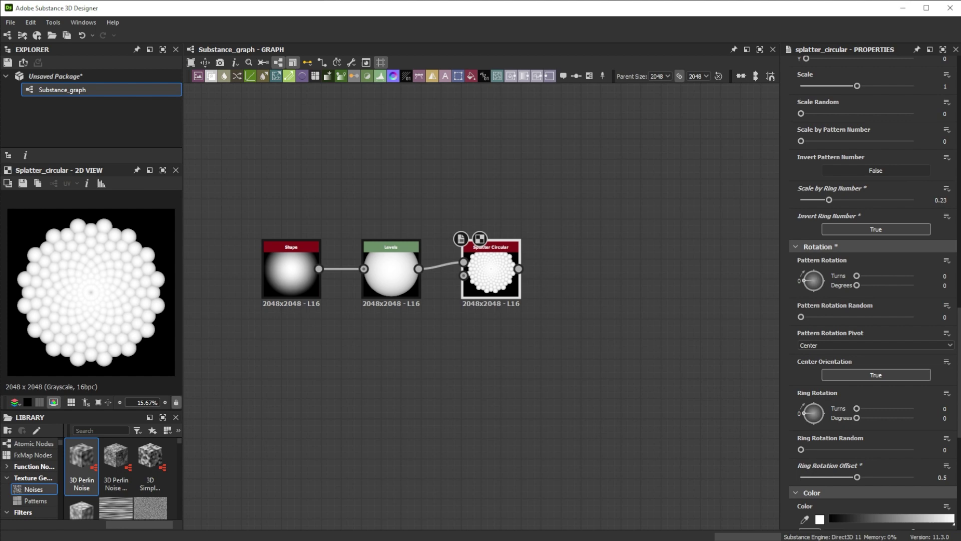
scroll(957, 483, down, 5)
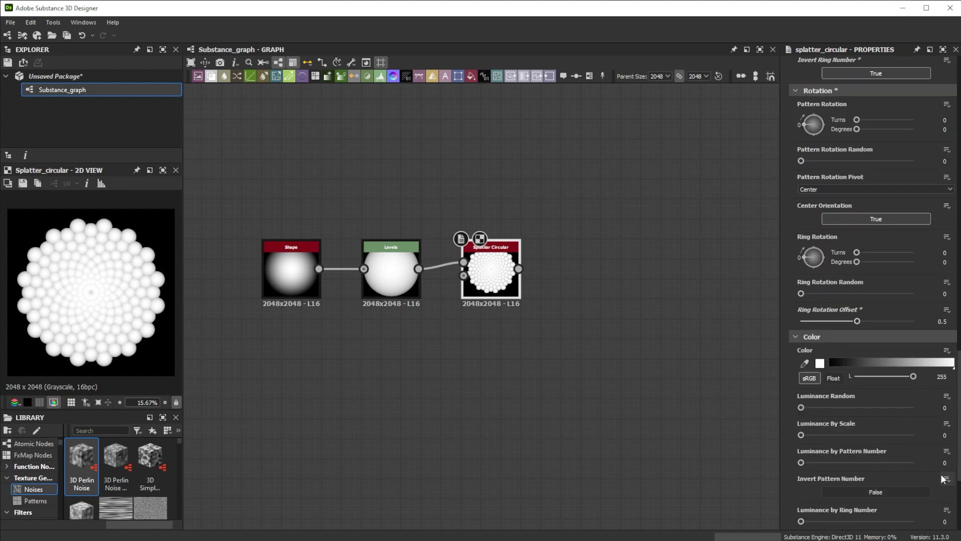
click(941, 521)
key(Return)
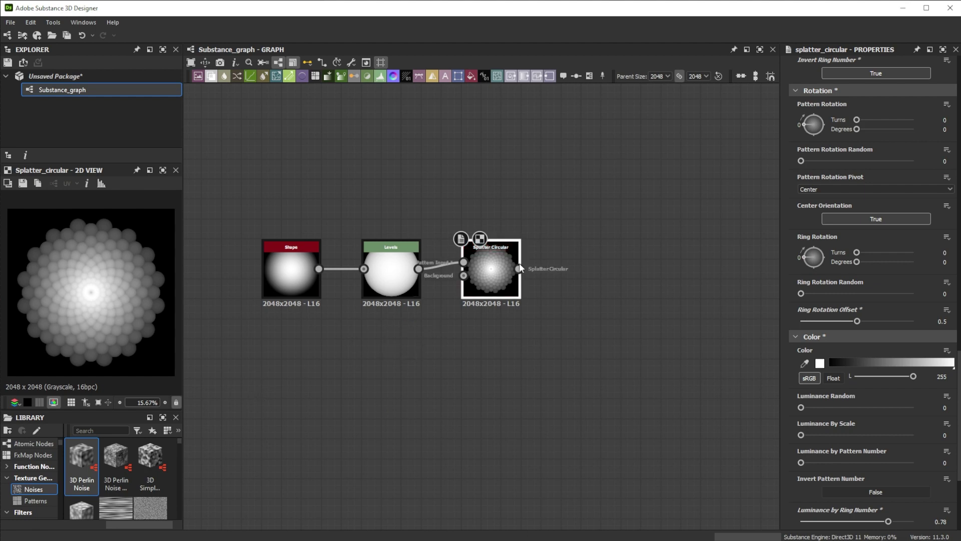
- Add a Gradient (Dynamic) node after Splatter Circular
drag(518, 268, 566, 269)
text(grad)
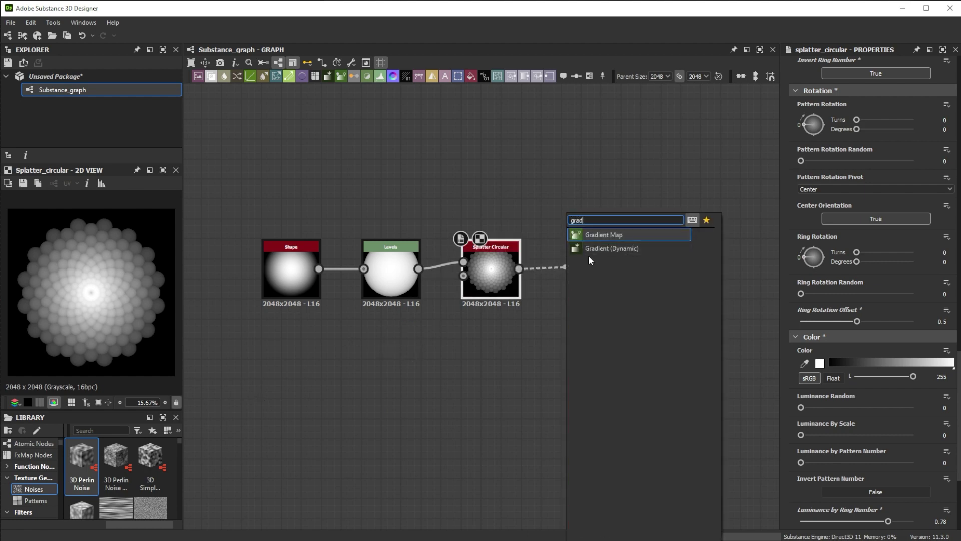
key(Escape)
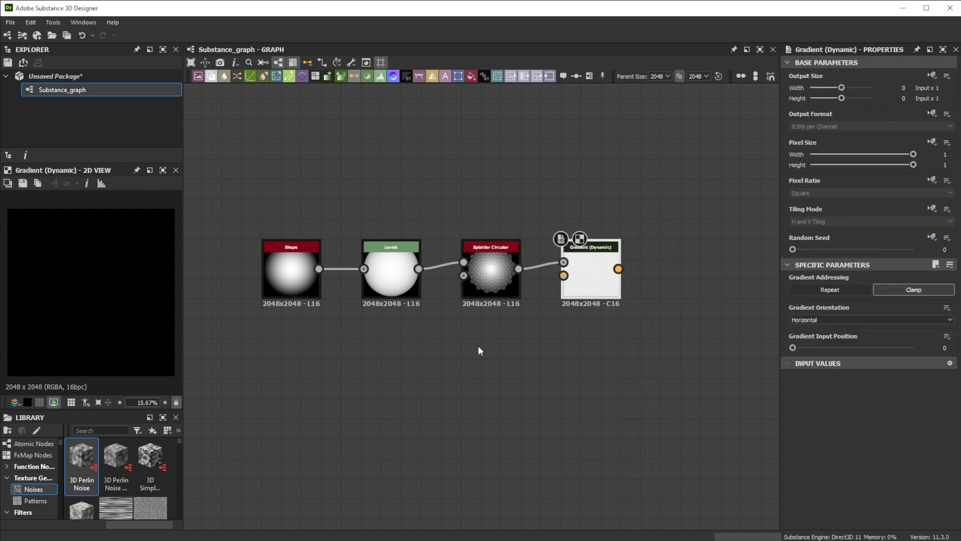
key(space)
- Add a Tile Generator with X Amount 40 and Y Amount 1
text(til)
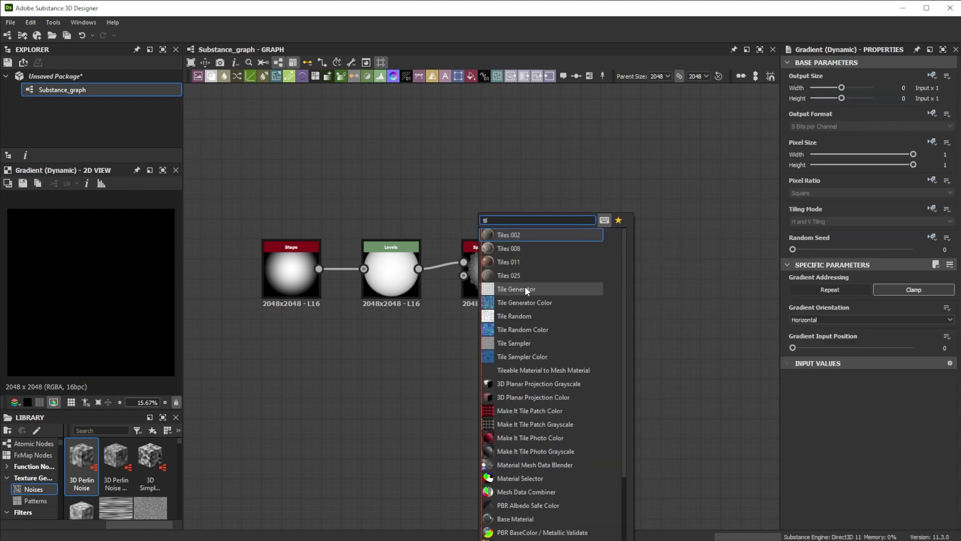
click(524, 289)
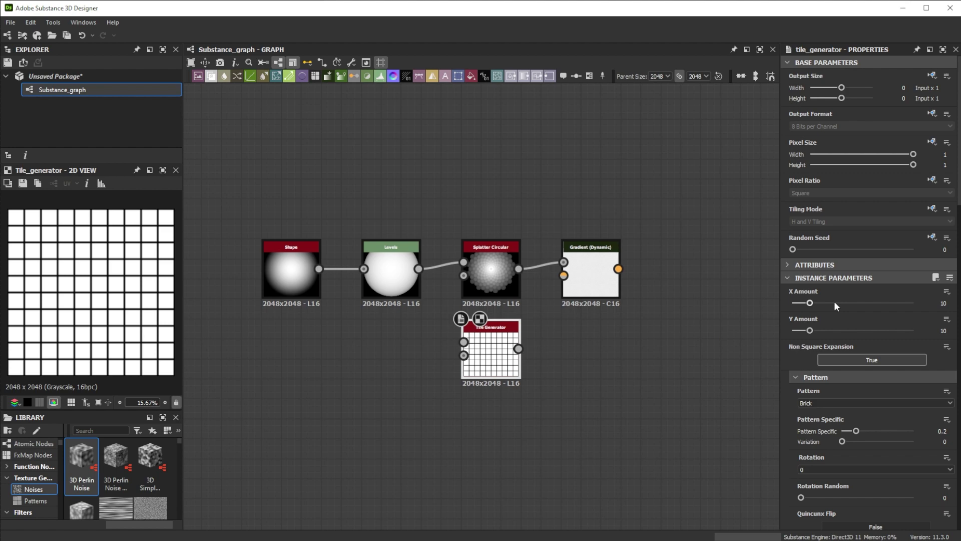
drag(808, 304, 840, 304)
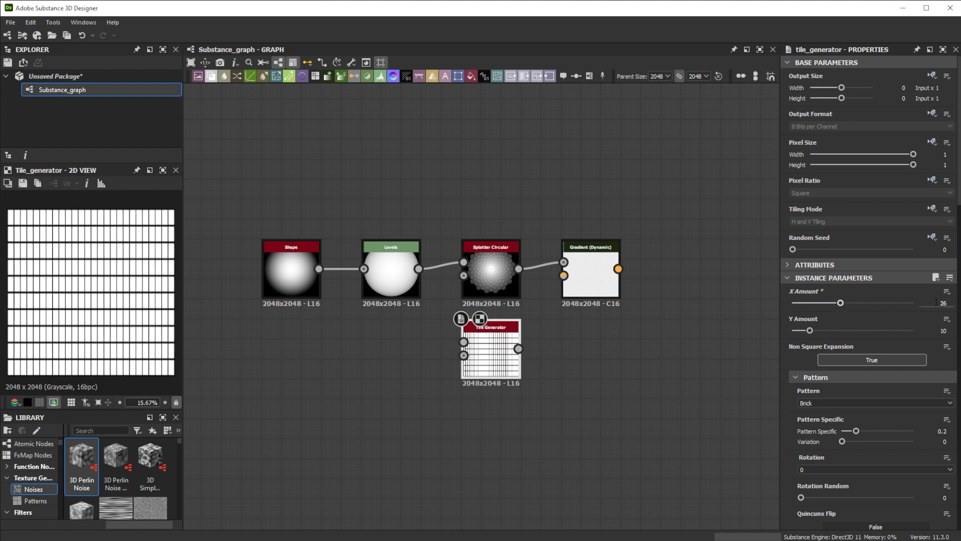
double_click(943, 303)
text(40)
key(Tab)
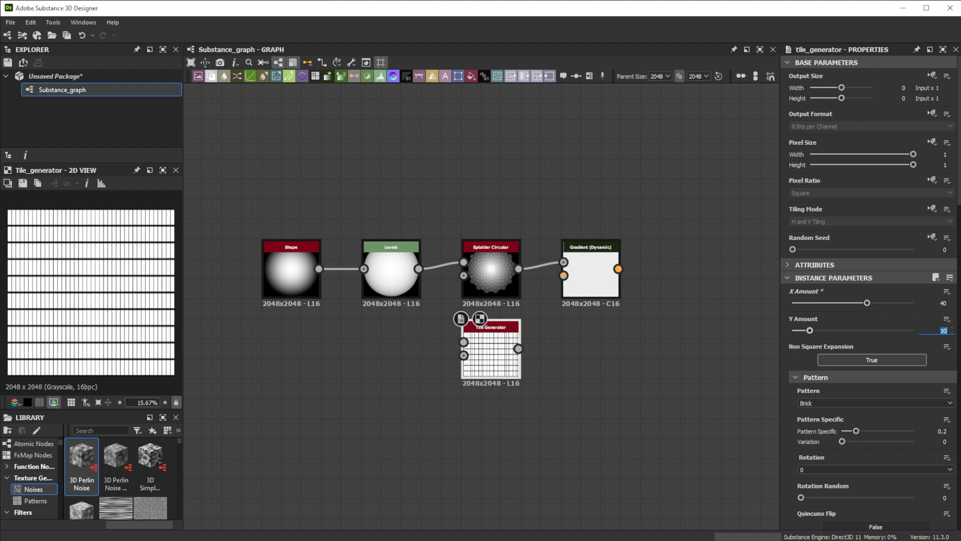
text(1)
key(Return)
- Set the tiles to Square with Checker Mask on and feed them into Gradient (Dynamic)
click(838, 399)
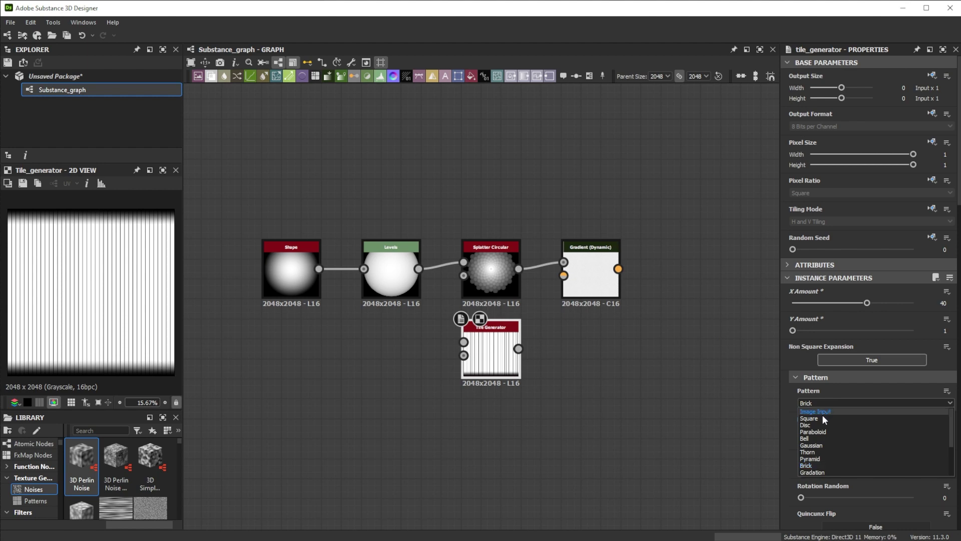
click(822, 415)
scroll(837, 429, down, 12)
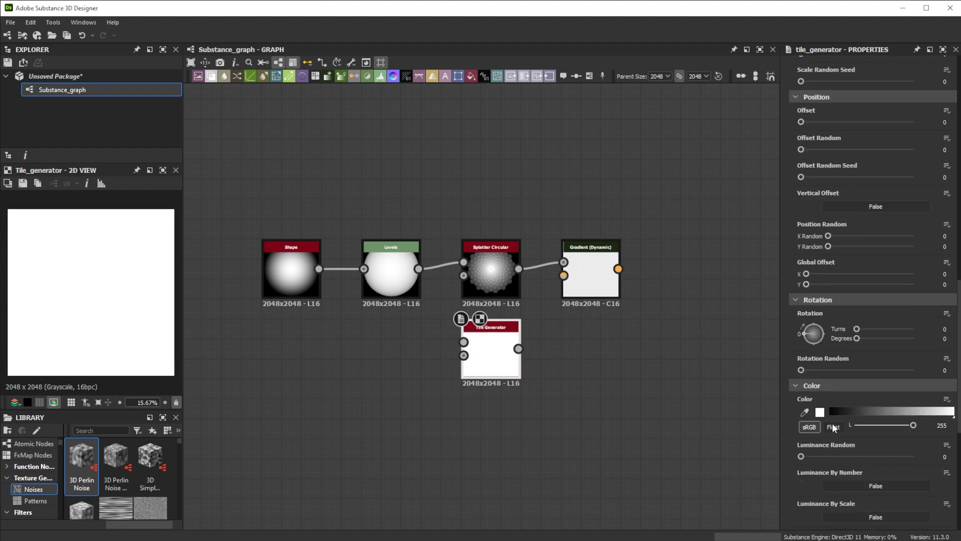
scroll(838, 463, down, 3)
click(851, 424)
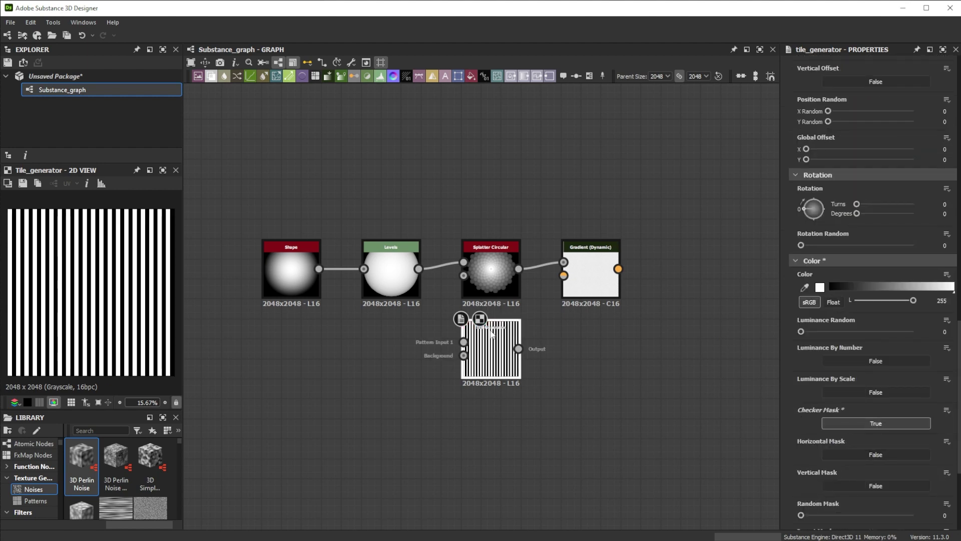
click(591, 272)
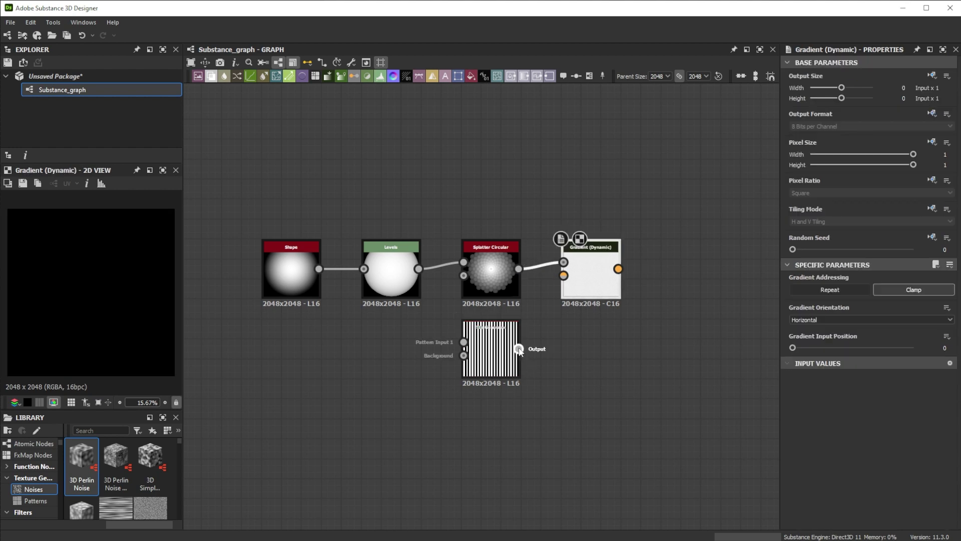
drag(543, 355, 563, 275)
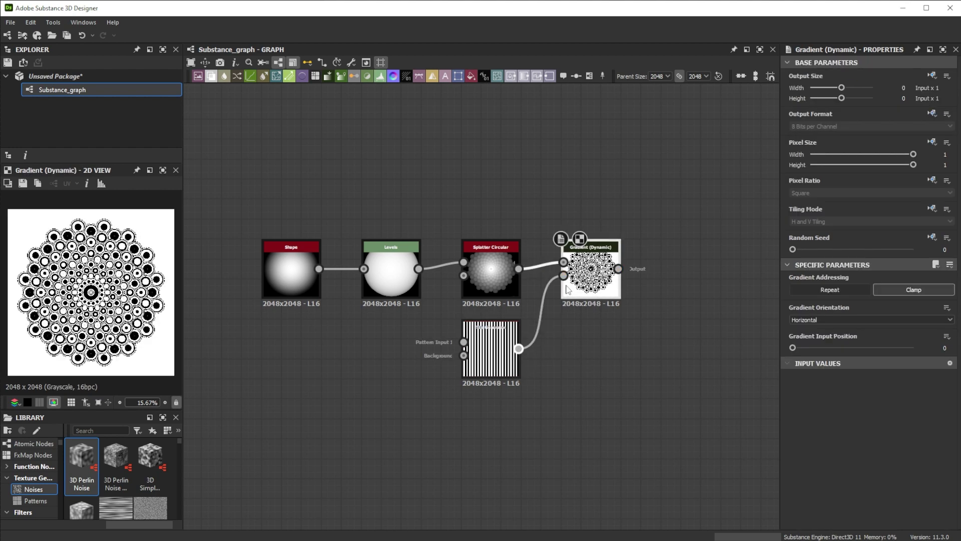
scroll(326, 319, down, 3)
scroll(439, 321, up, 5)
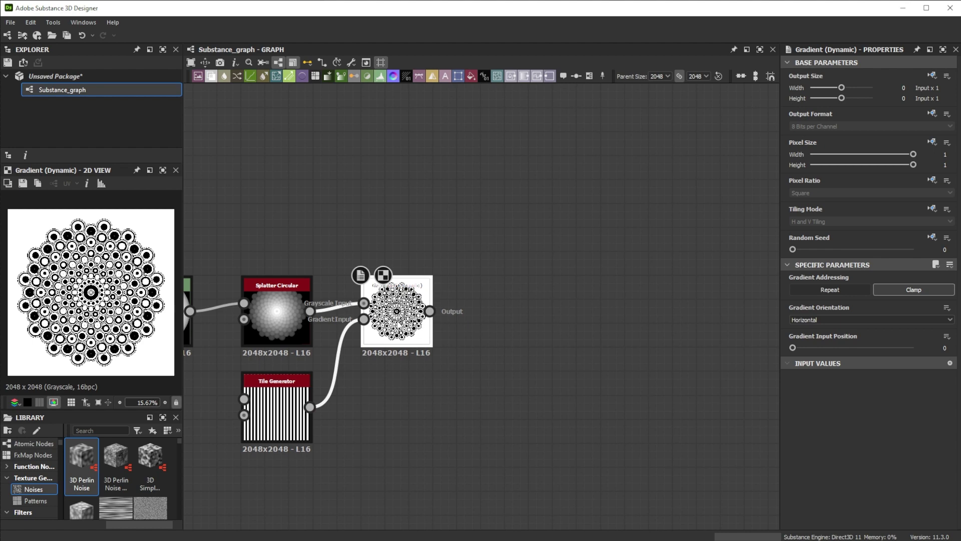
- Add a Blur HQ Grayscale node with intensity 0.2 after Gradient (Dynamic)
key(space)
text(blur)
click(440, 266)
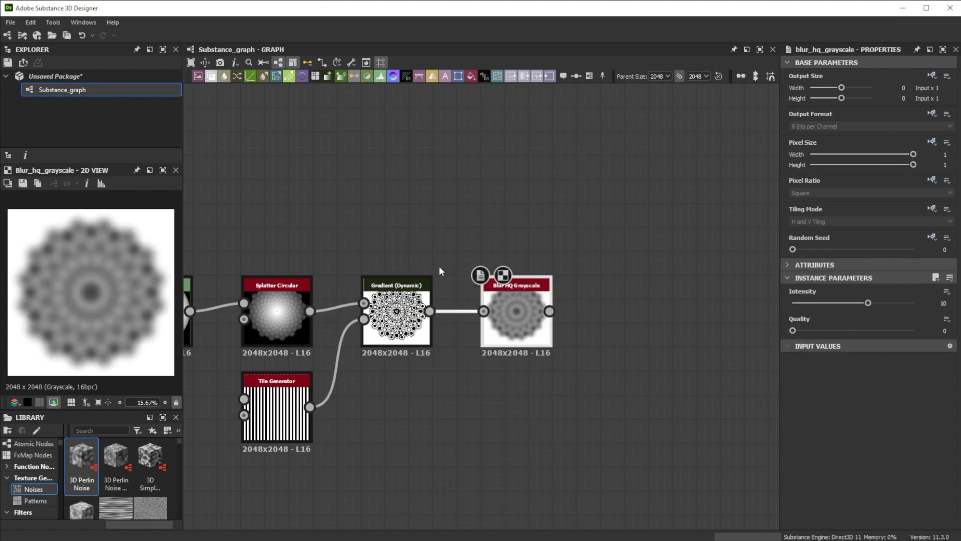
click(945, 304)
key(Return)
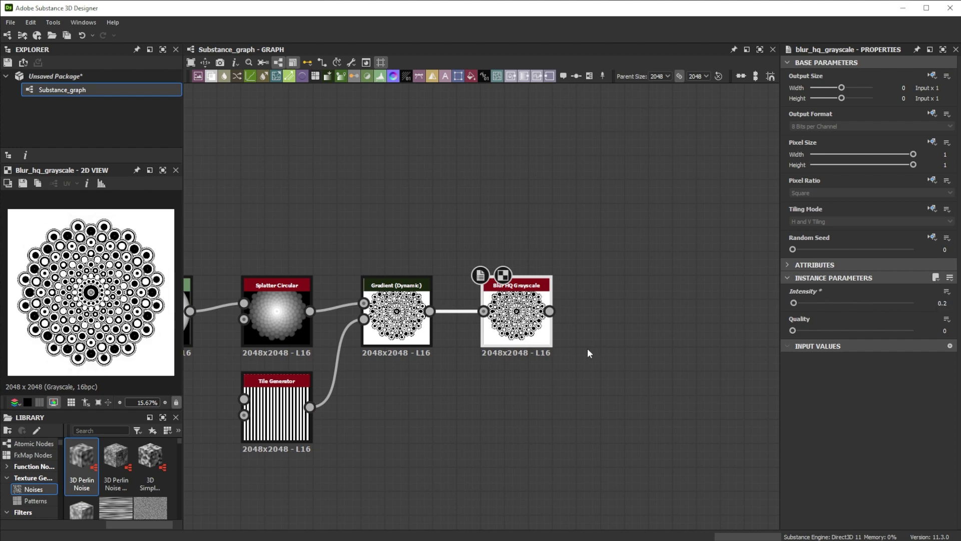
- Add a Threshold node after the blur with threshold 0.85
key(space)
text(thre)
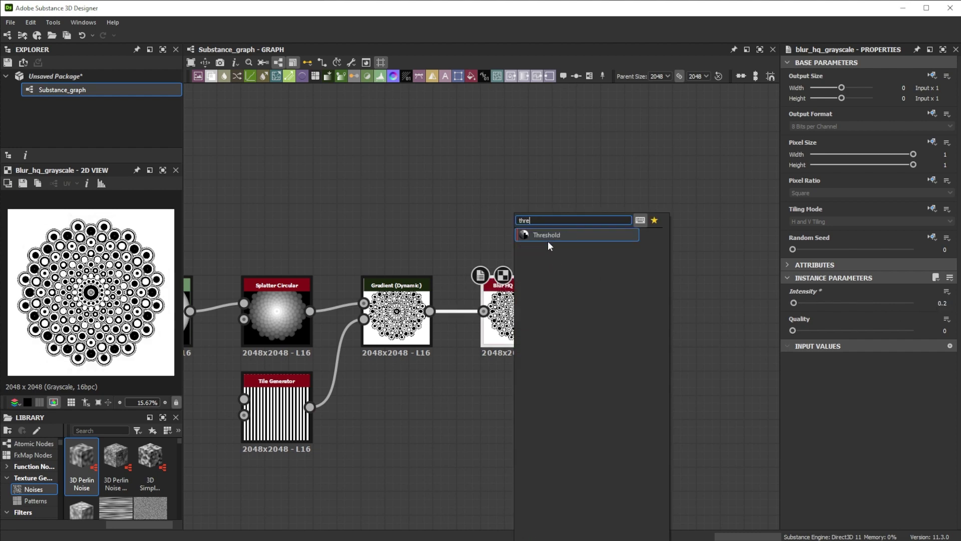
click(549, 236)
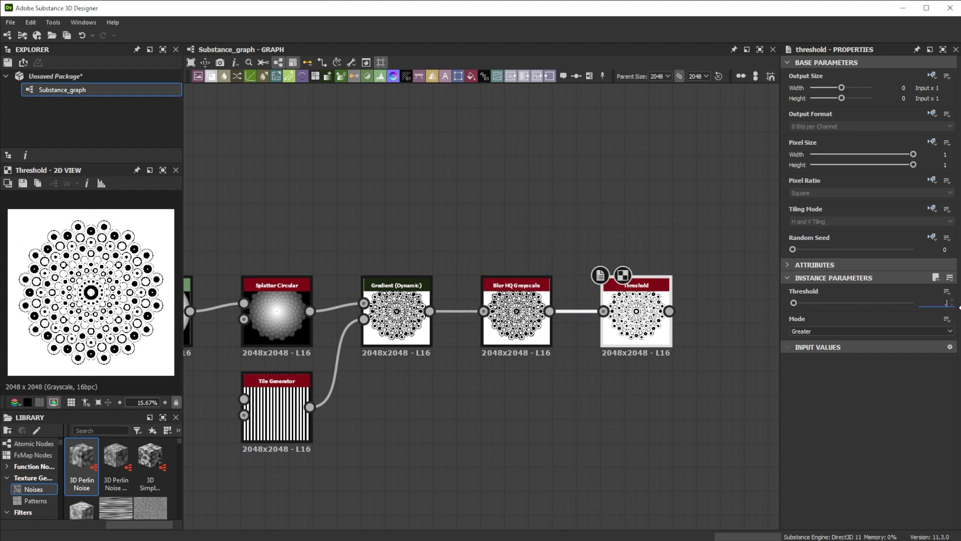
key(Return)
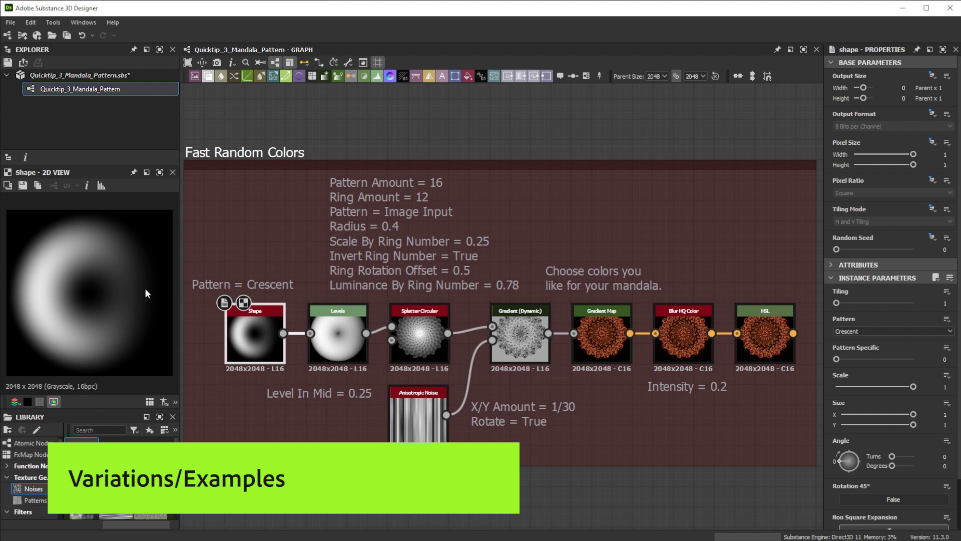
- Inspect the example's Gradient (Dynamic) and the crescent Shape's Pattern Specific value
click(521, 334)
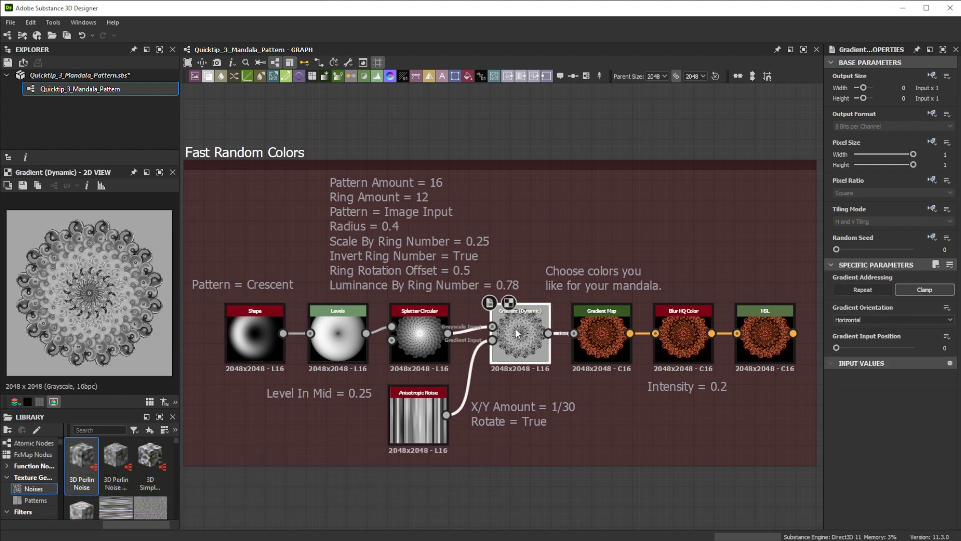
click(242, 344)
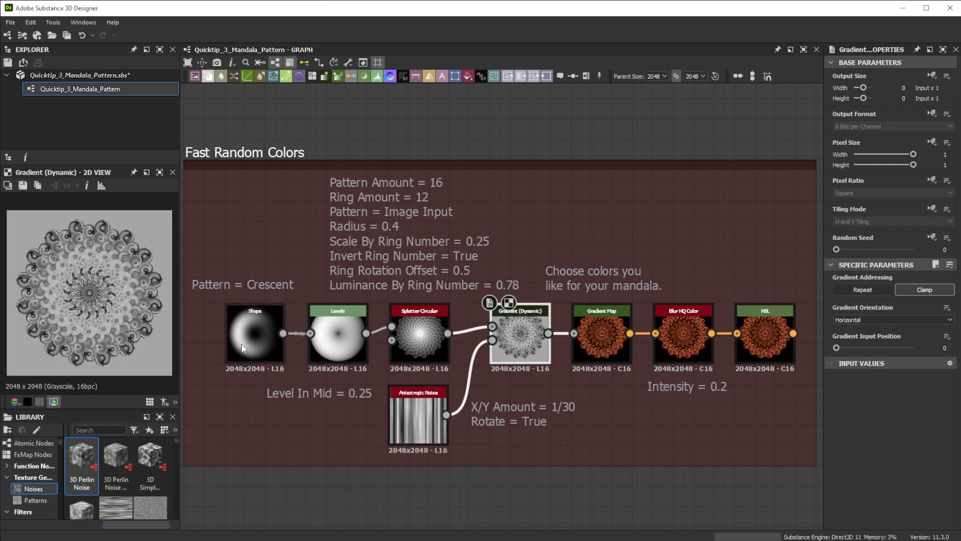
mouse_move(837, 361)
mouse_down()
mouse_move(845, 361)
mouse_move(836, 360)
mouse_up()
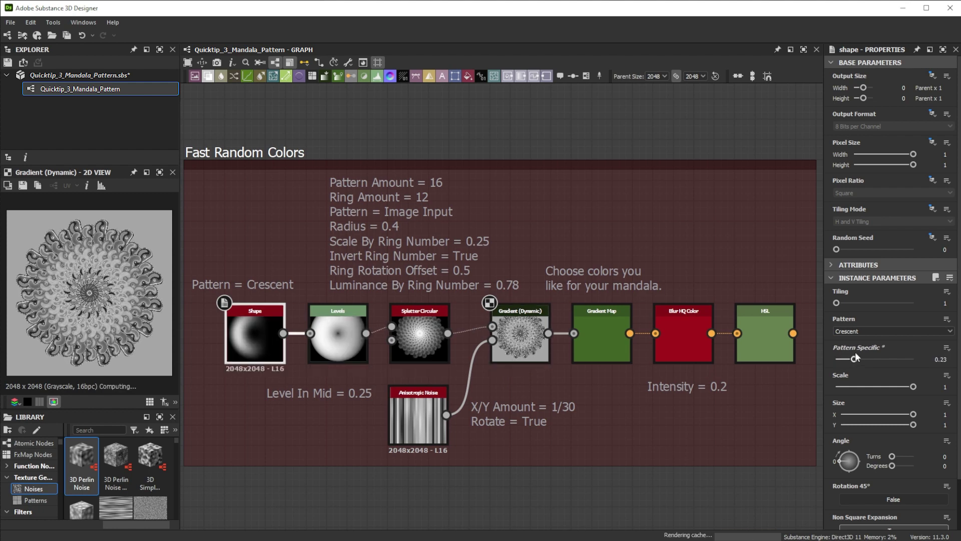
- Set Anisotropic Noise X Amount to 1, keep Y 30 and rotation, then view Gradient Map and HSL
double_click(413, 410)
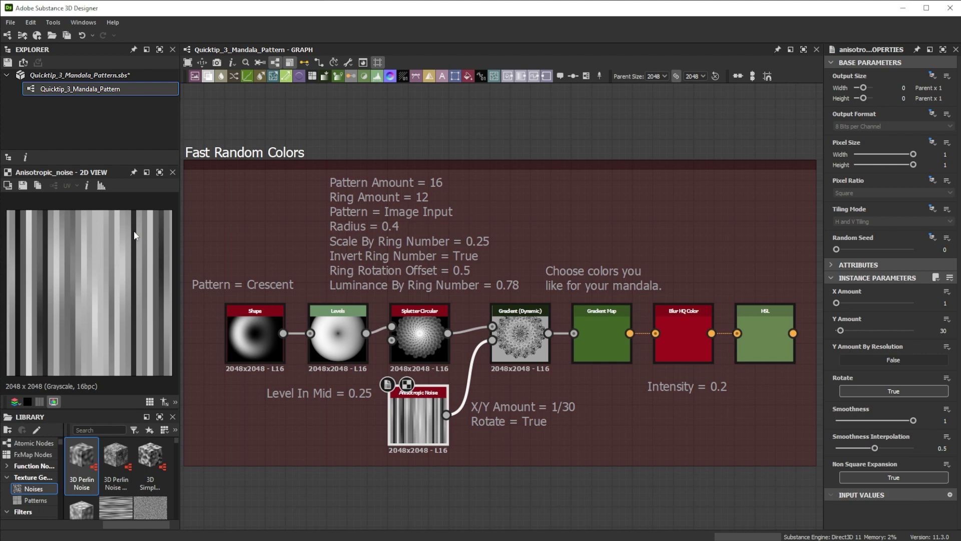
click(836, 303)
drag(841, 332, 837, 334)
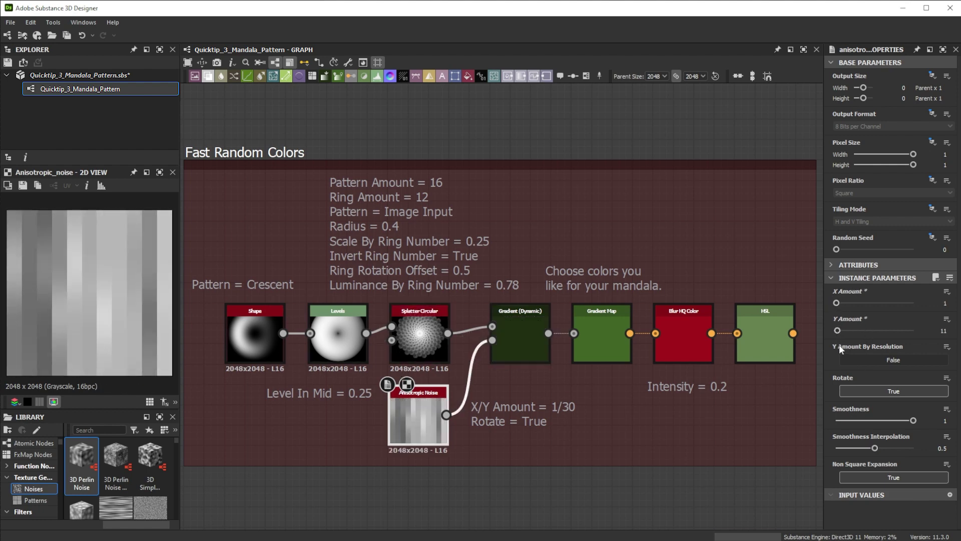
key(ctrl+z)
click(858, 388)
click(858, 389)
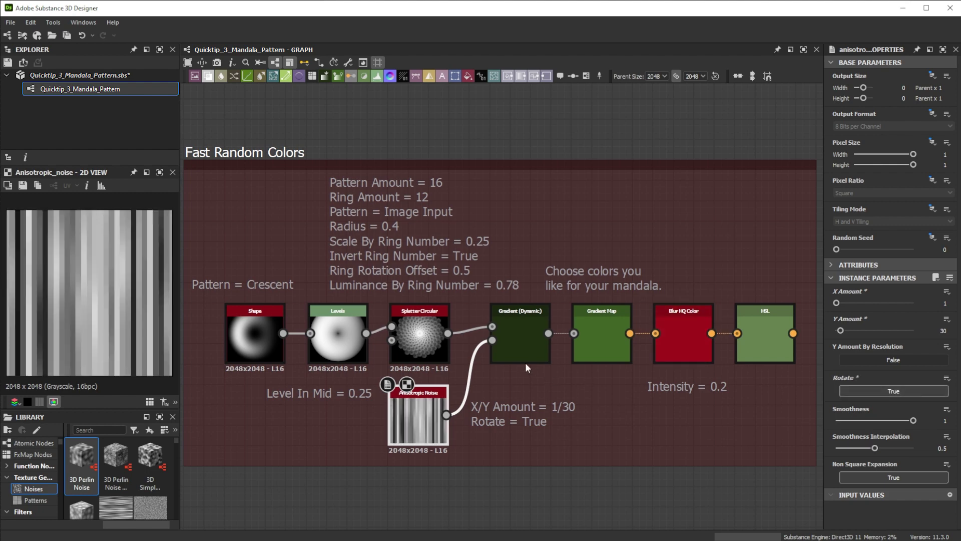
click(611, 326)
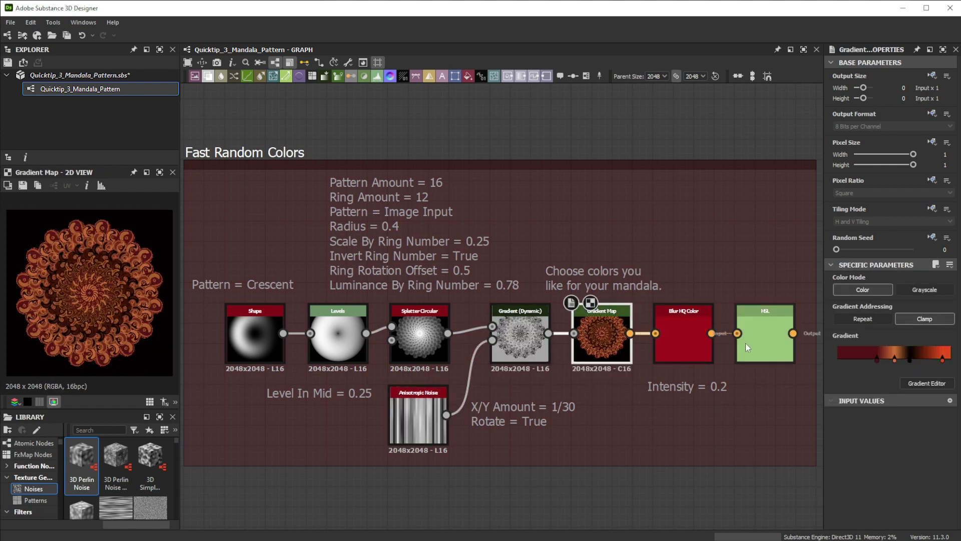
click(770, 356)
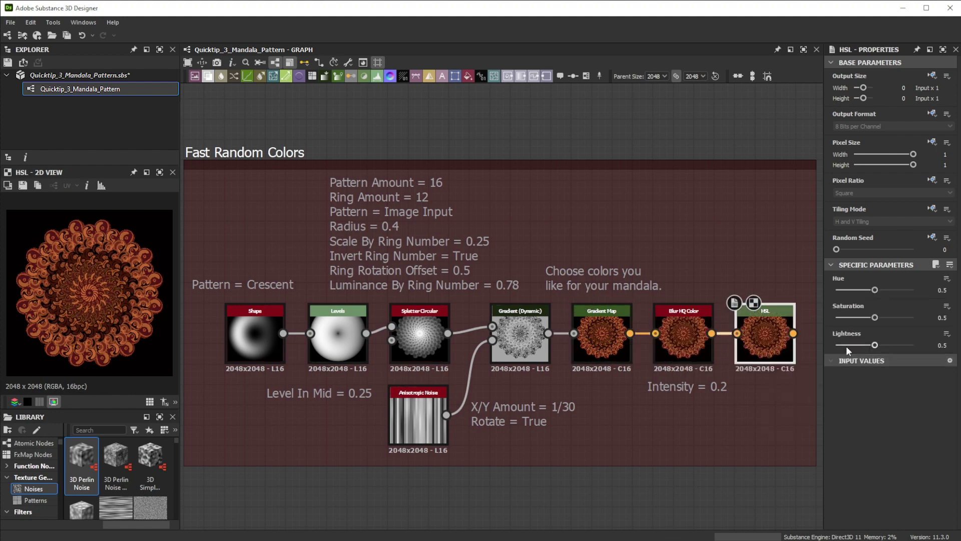
- Shift the HSL hue to green, then inspect Shape and Directional Warp, keeping Warp Angle 270
drag(876, 291, 885, 286)
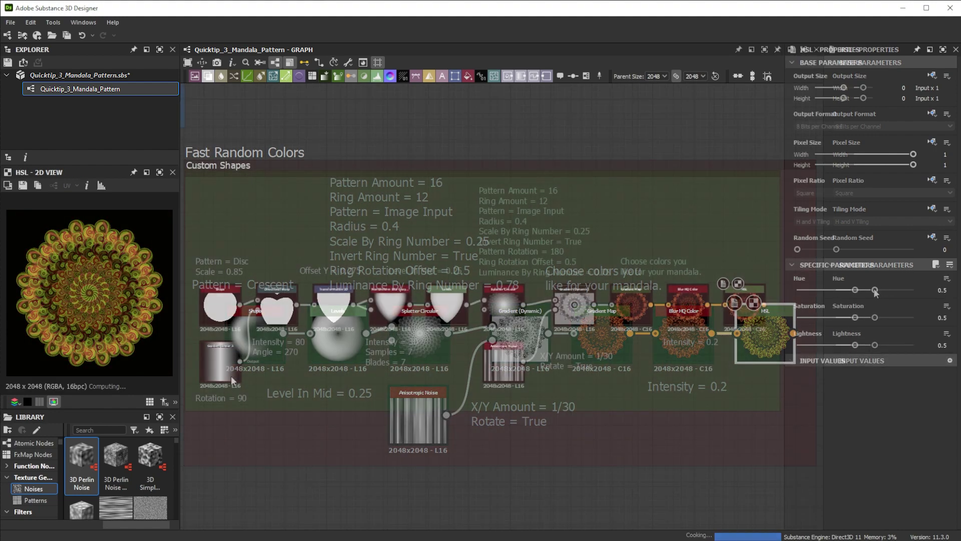
click(222, 314)
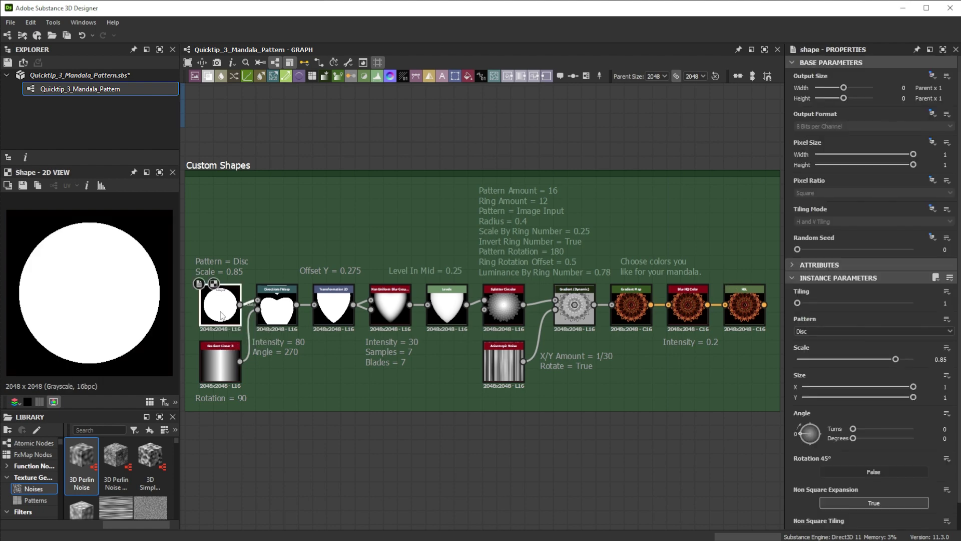
click(281, 310)
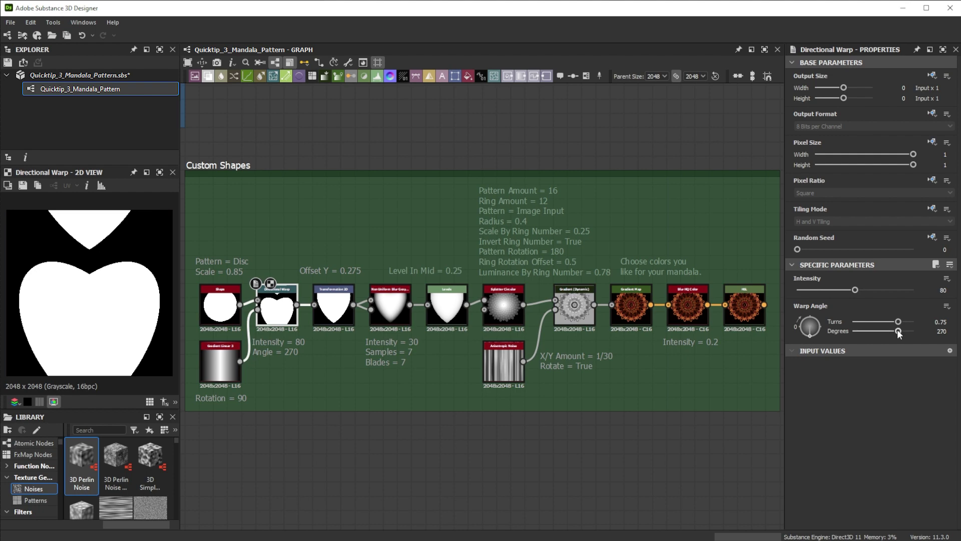
drag(897, 329, 895, 331)
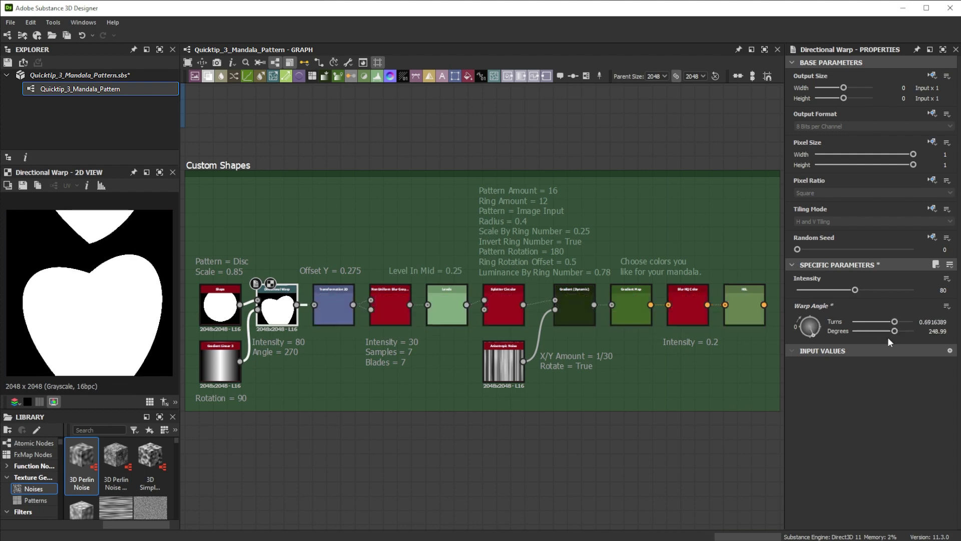
key(ctrl+z)
- Inspect the Gradient Linear, the Transformation 2D offset heart and the blurred heart
click(218, 373)
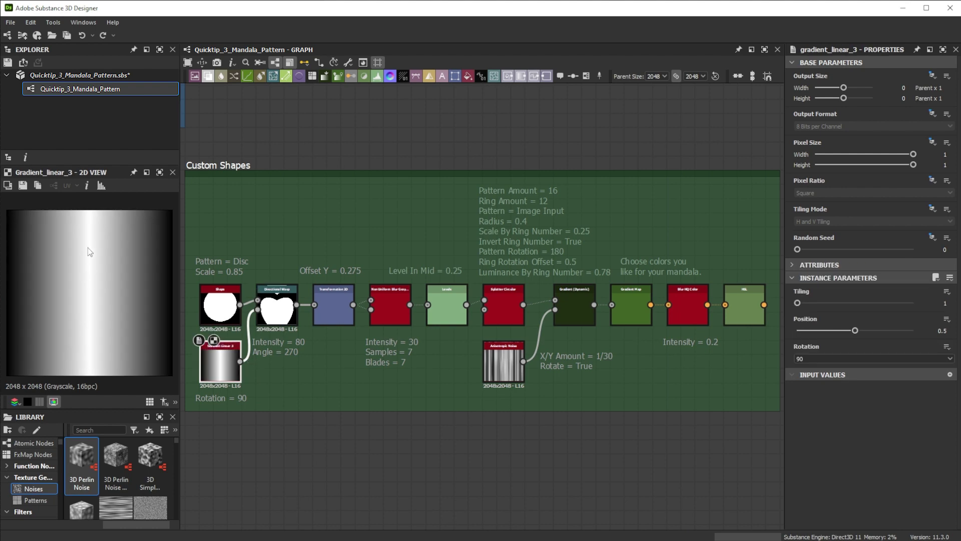
click(328, 312)
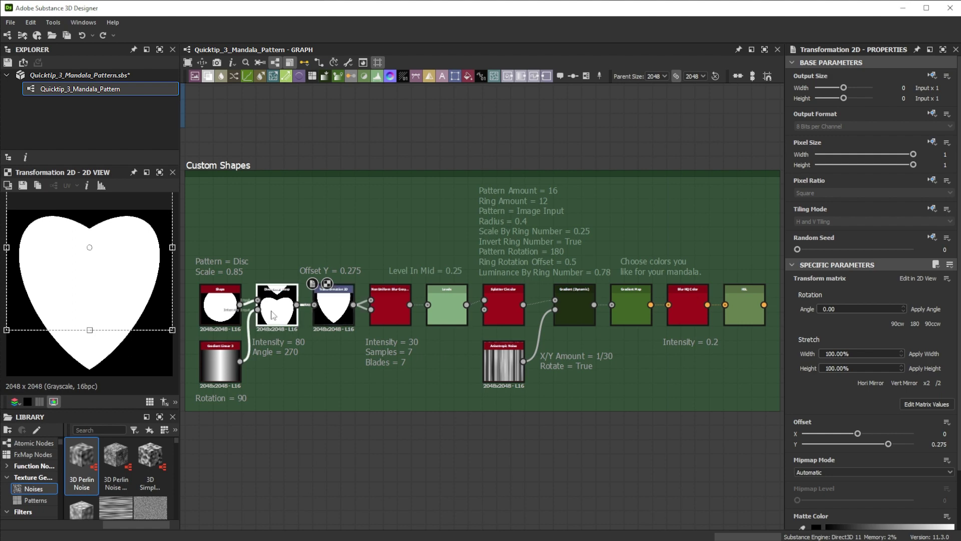
click(275, 307)
click(339, 316)
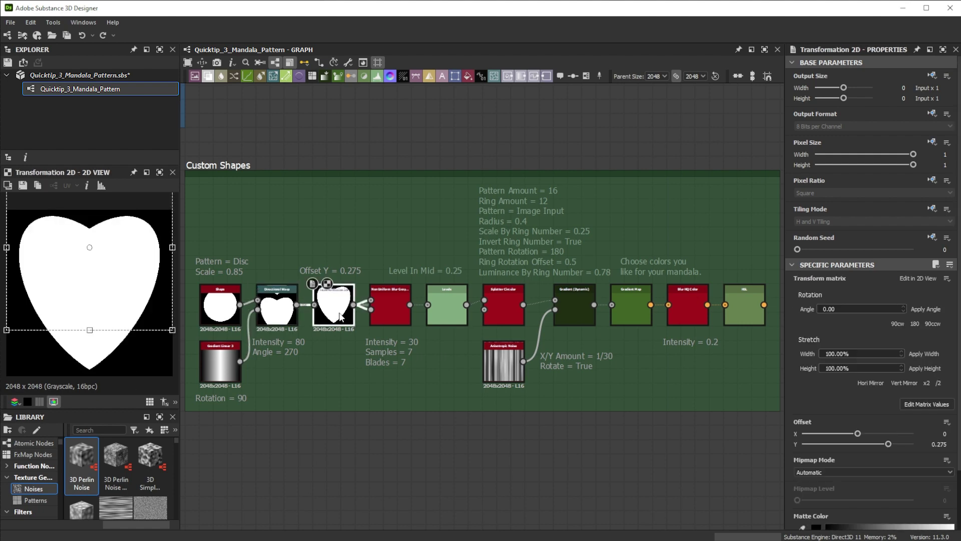
click(386, 305)
- Check Non Uniform Blur samples stay at 6 and inspect the Splatter Circular heart rotation
scroll(103, 371, up, 2)
scroll(104, 365, up, 2)
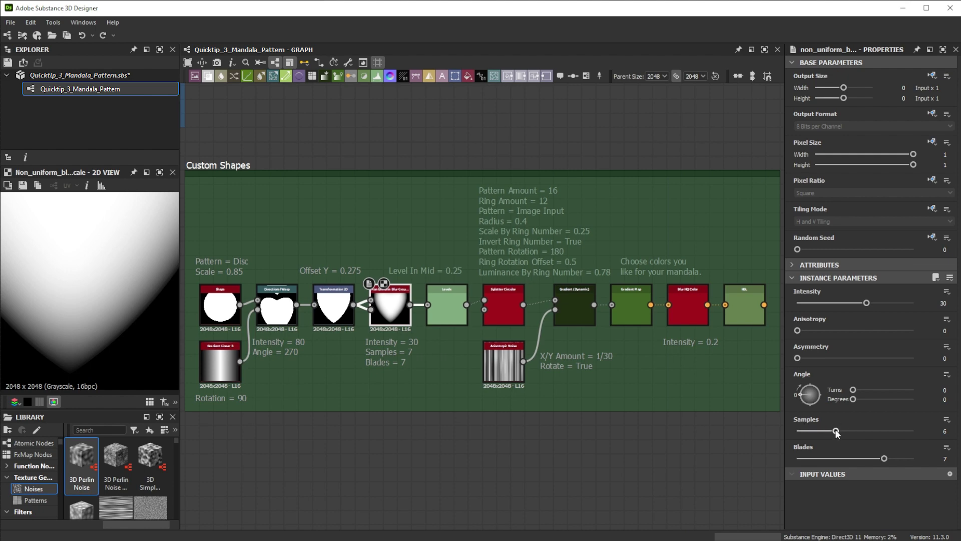
mouse_move(836, 432)
mouse_down()
mouse_move(819, 428)
mouse_move(838, 429)
mouse_up()
scroll(103, 346, down, 3)
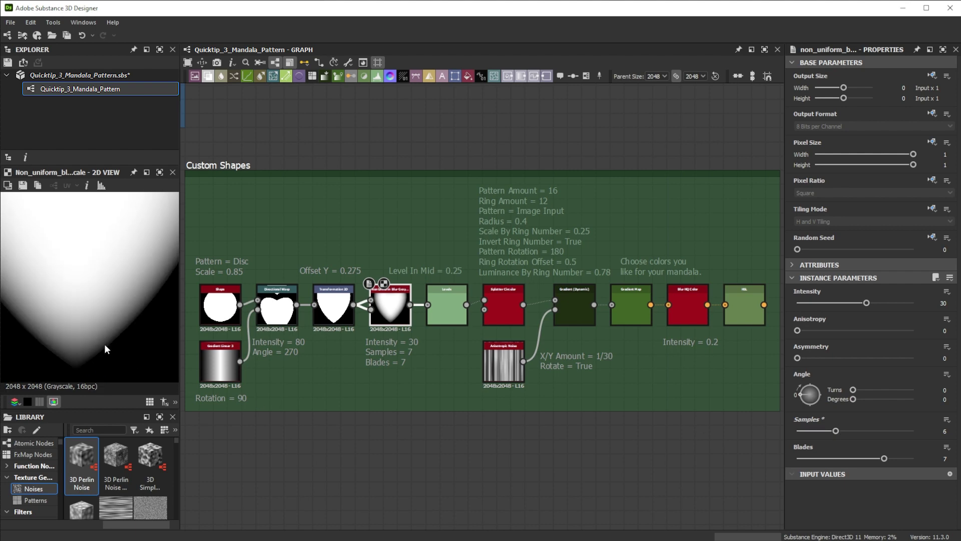
click(497, 307)
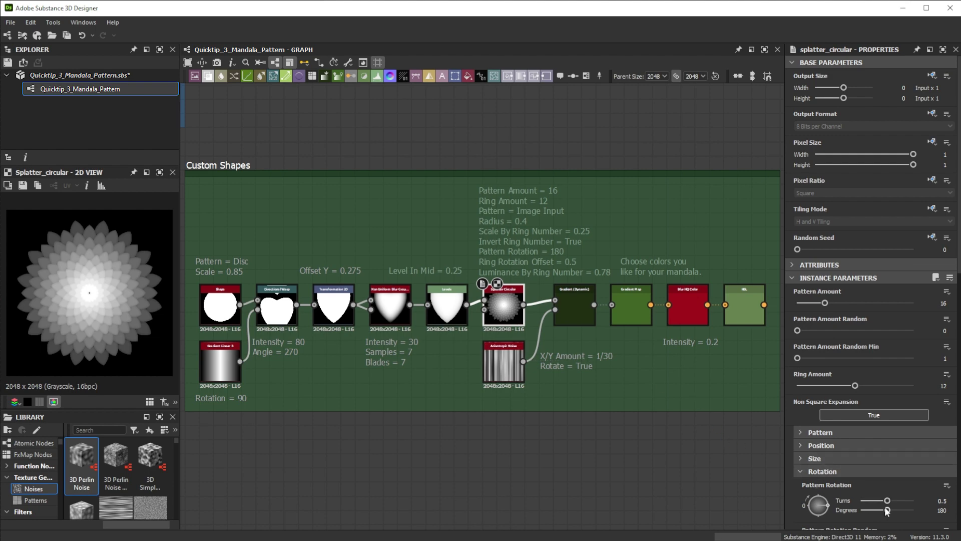
mouse_move(888, 510)
mouse_down()
mouse_move(878, 510)
mouse_move(888, 511)
mouse_up()
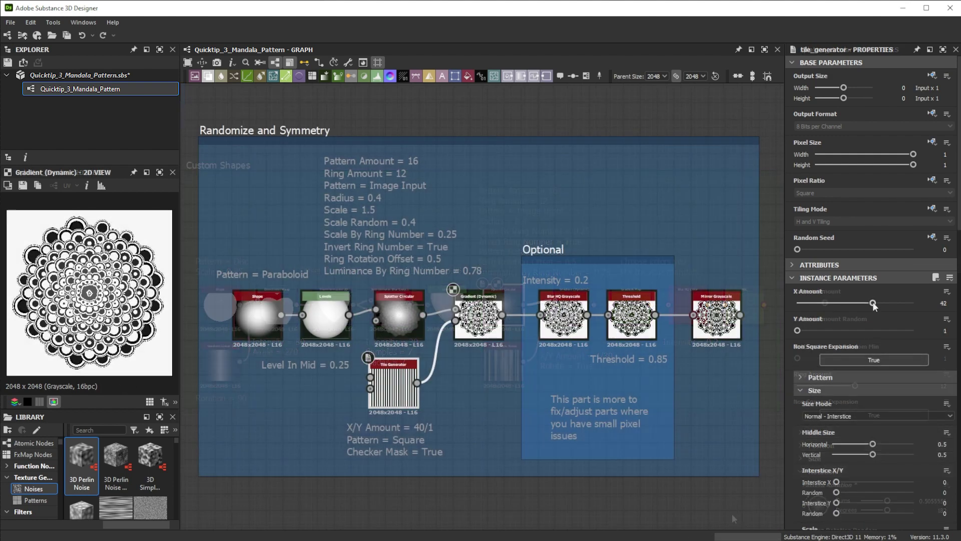
- Set Tile Generator X Amount to 48 and Mirror Grayscale Corner Type to Bottom Right
mouse_move(873, 303)
mouse_down()
mouse_move(812, 303)
mouse_move(884, 290)
mouse_up()
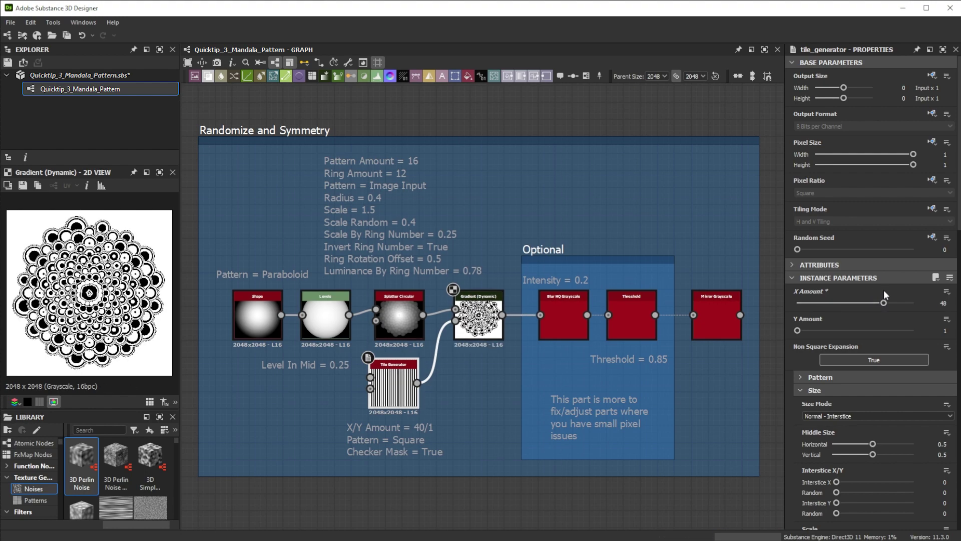
click(701, 311)
click(808, 332)
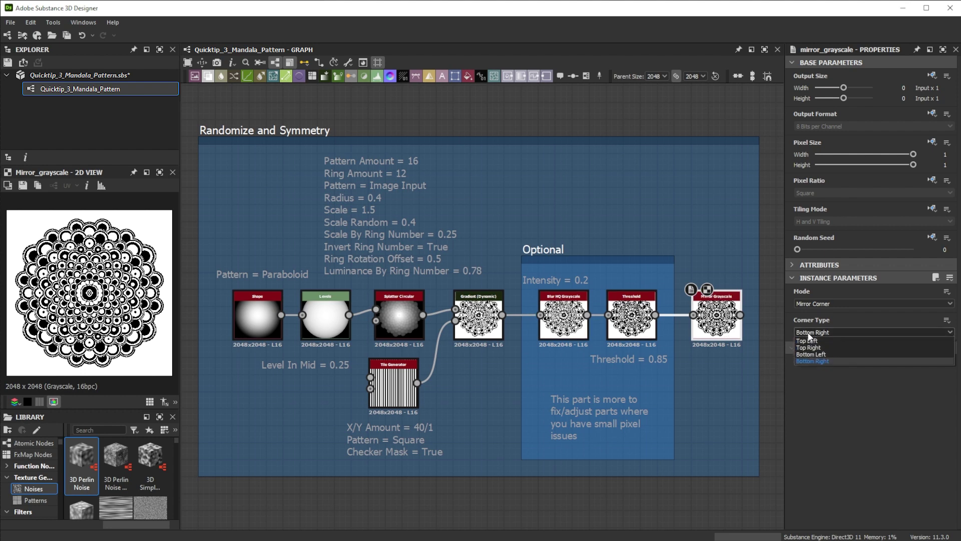
click(807, 332)
scroll(807, 332, down, 1)
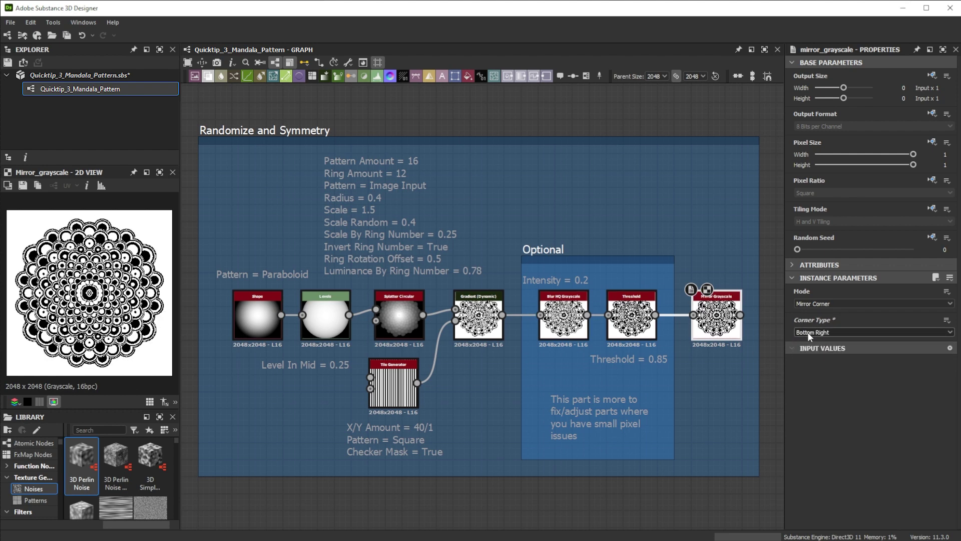
- On Splatter Circular, set Radius Random to 0.12 and raise Angle Random and Size Random
click(398, 320)
scroll(804, 354, down, 5)
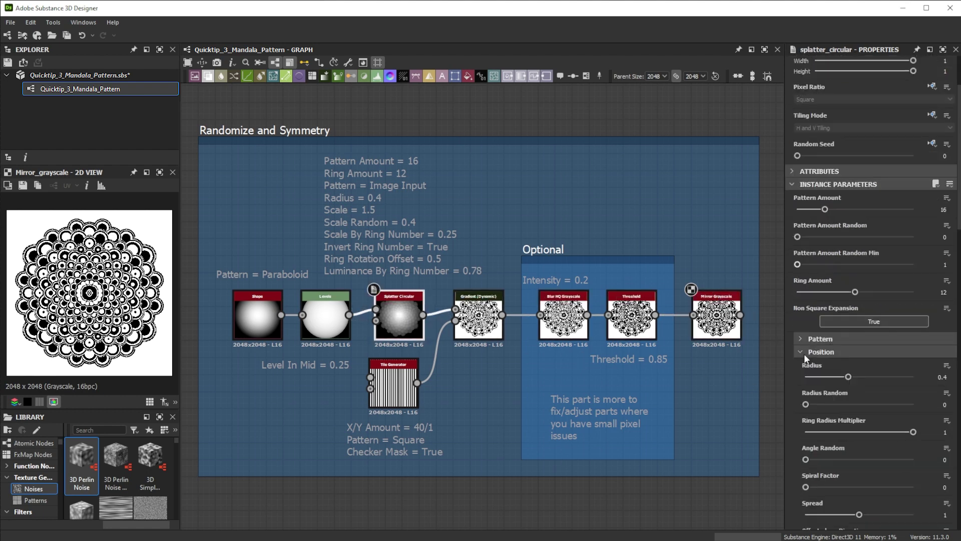
scroll(804, 354, down, 2)
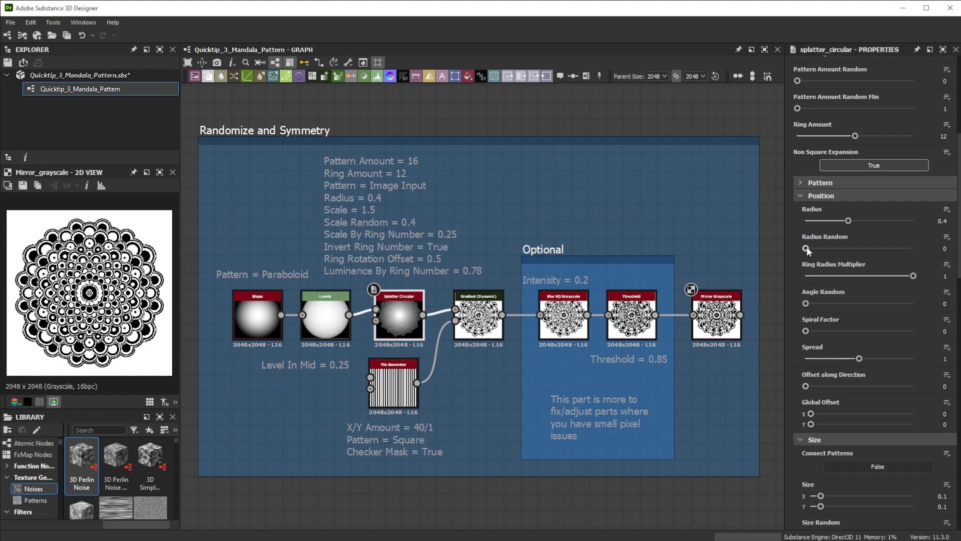
mouse_move(807, 249)
mouse_down()
mouse_move(866, 248)
mouse_move(798, 249)
mouse_move(818, 248)
mouse_up()
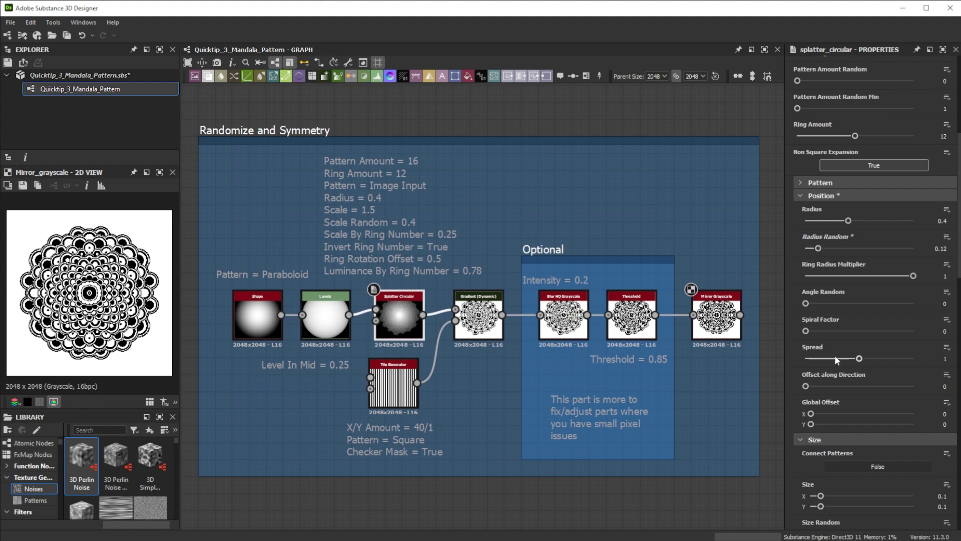
drag(806, 303, 871, 307)
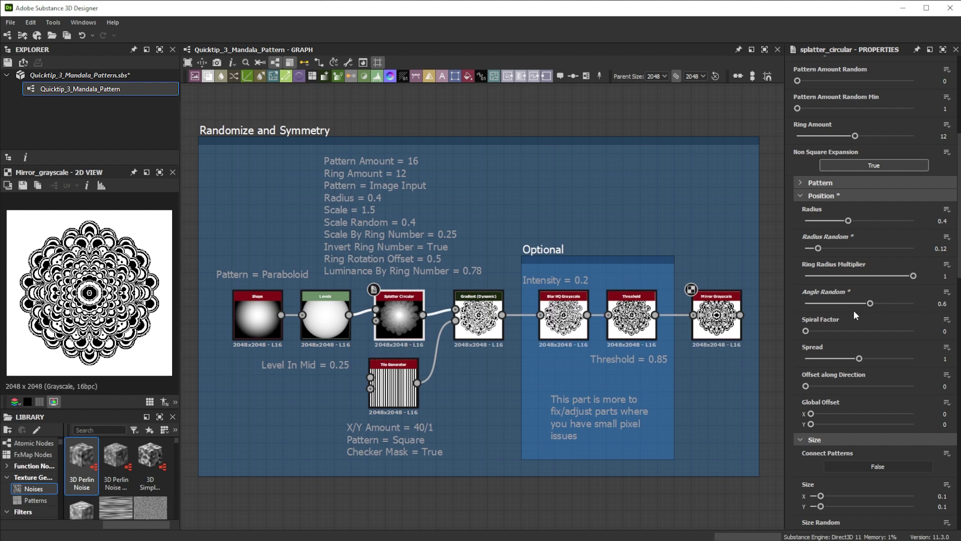
scroll(840, 311, down, 3)
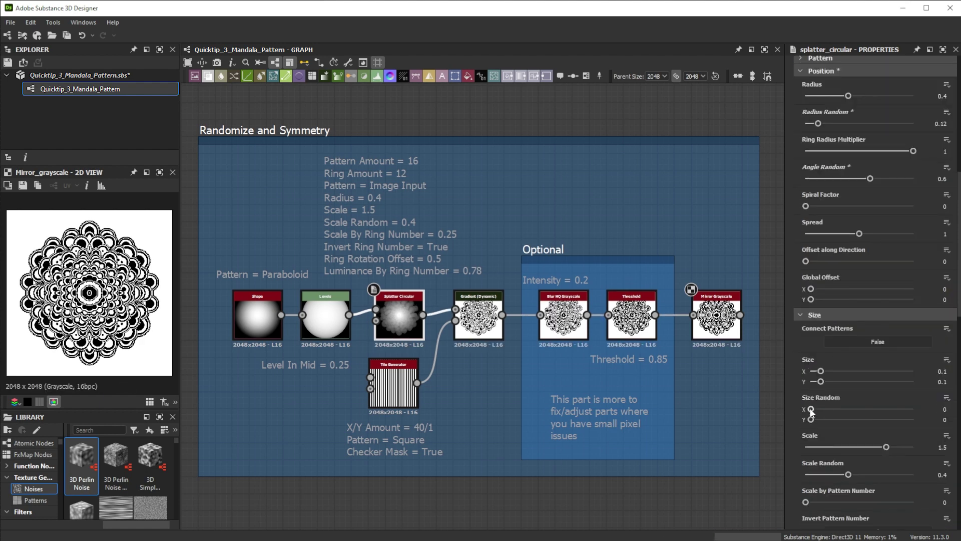
mouse_move(811, 409)
mouse_down()
mouse_move(829, 411)
mouse_move(827, 420)
mouse_up()
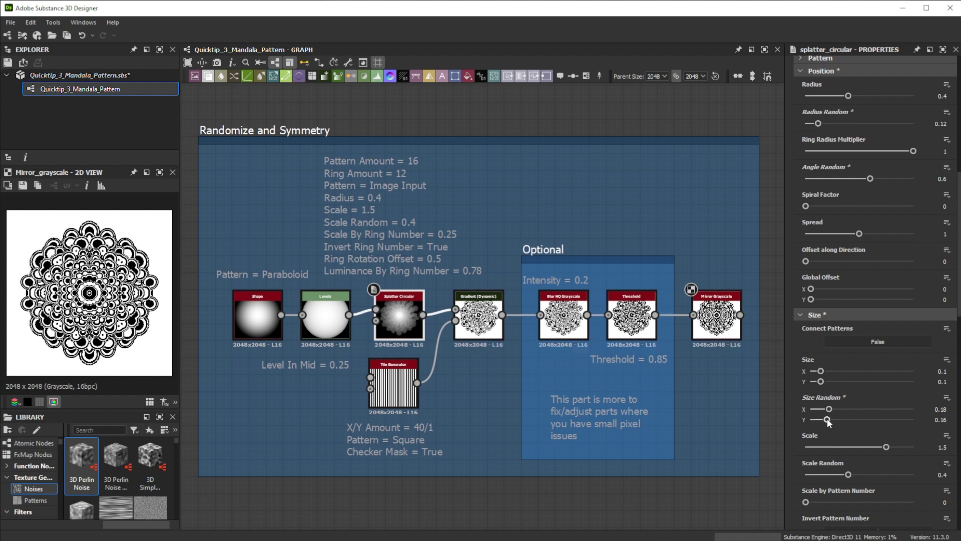
- Set Scale Random to 0.31, Pattern Rotation Random to 0.77 and Ring Rotation Random to 0.68
scroll(830, 416, down, 3)
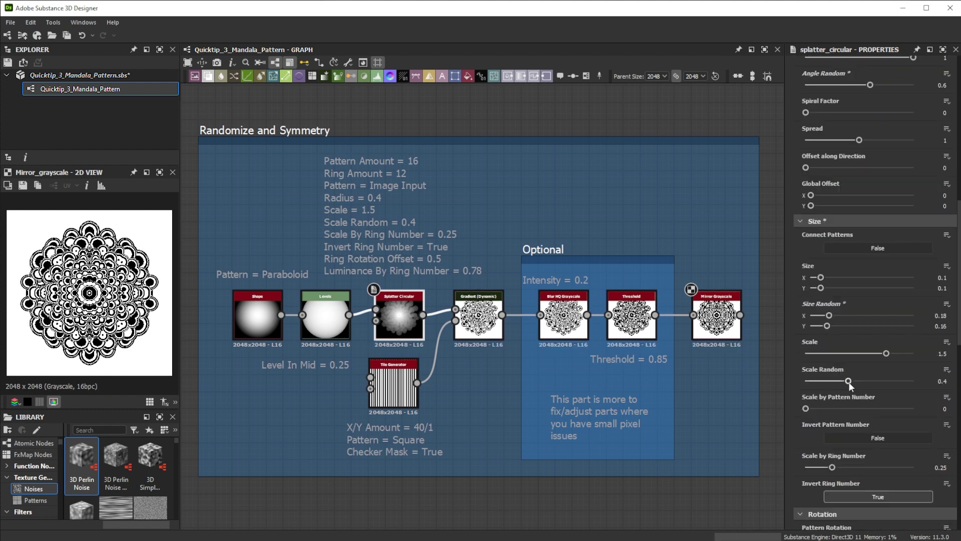
drag(850, 383, 841, 386)
scroll(840, 384, down, 5)
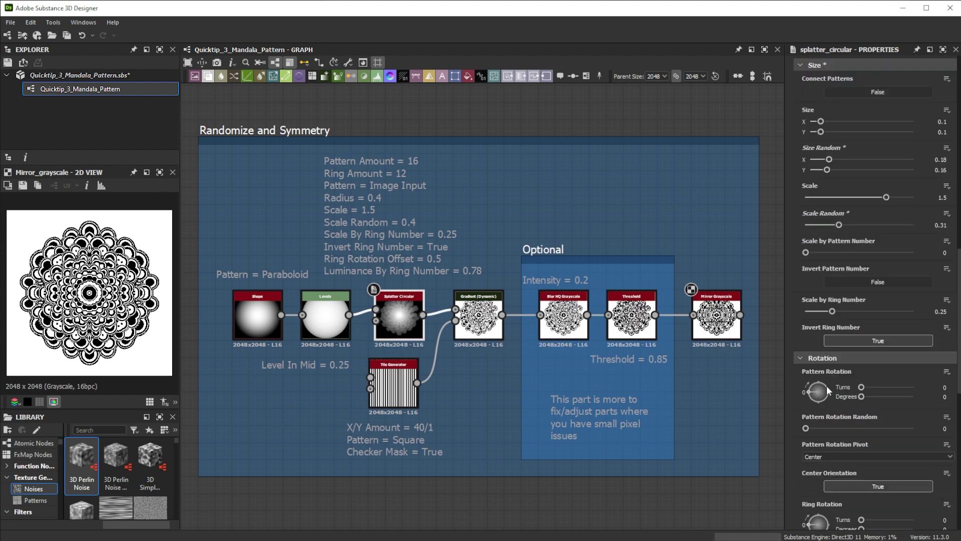
drag(806, 430, 888, 419)
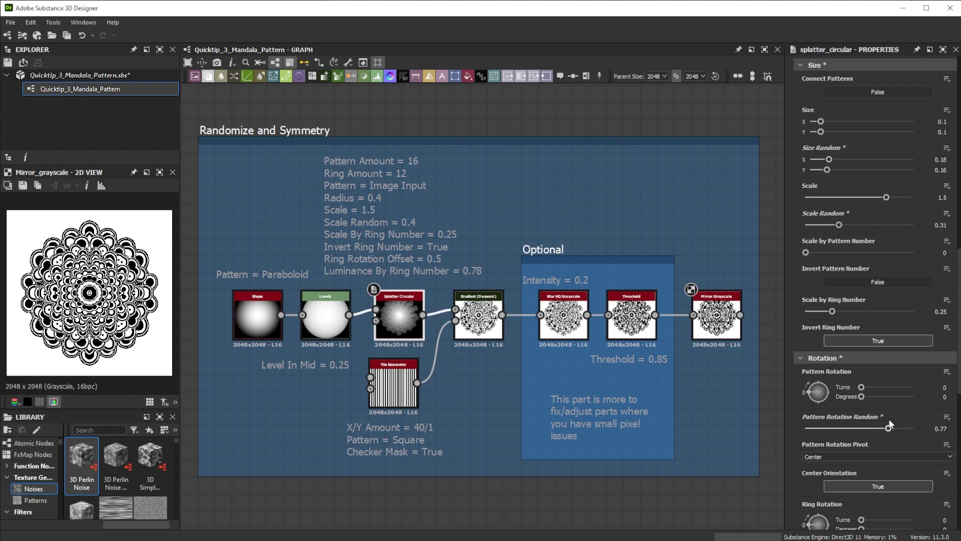
scroll(825, 434, down, 1)
scroll(825, 434, down, 5)
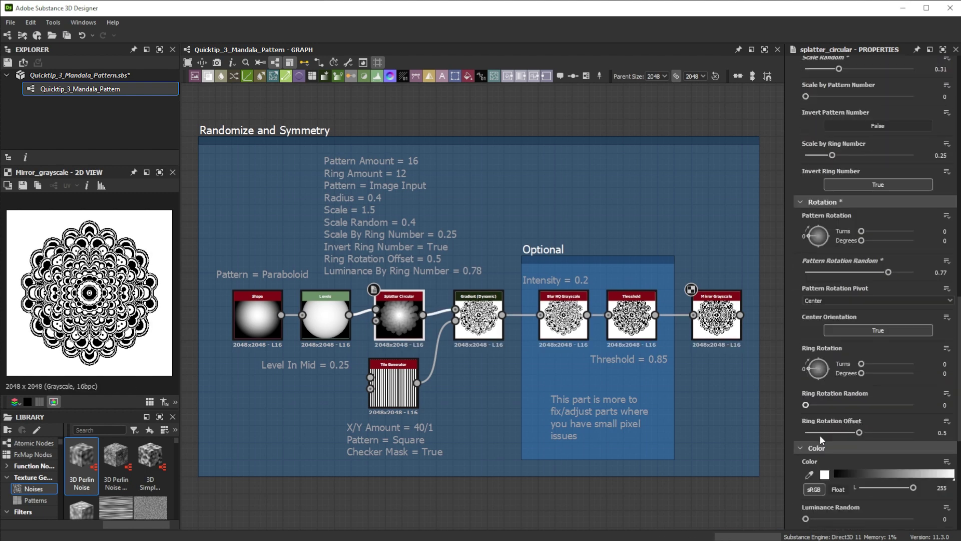
drag(806, 375, 870, 378)
- Raise the Splatter Circular Random Seed well above 0 to reshuffle the mandala
scroll(869, 377, up, 10)
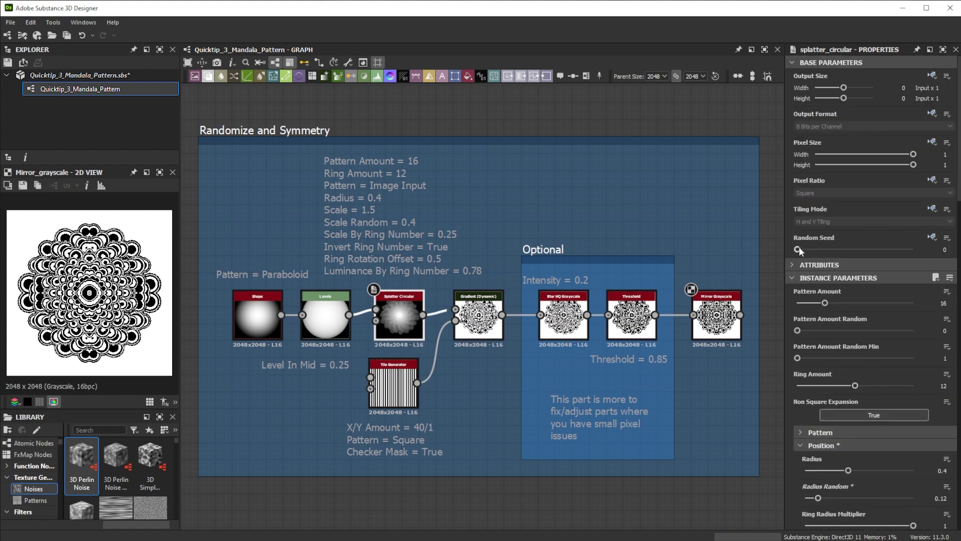
drag(800, 250, 913, 247)
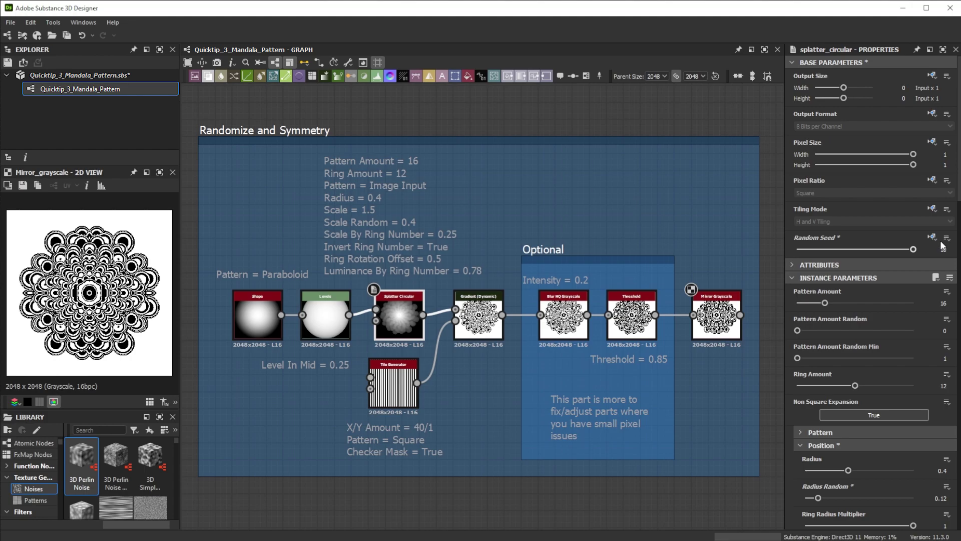